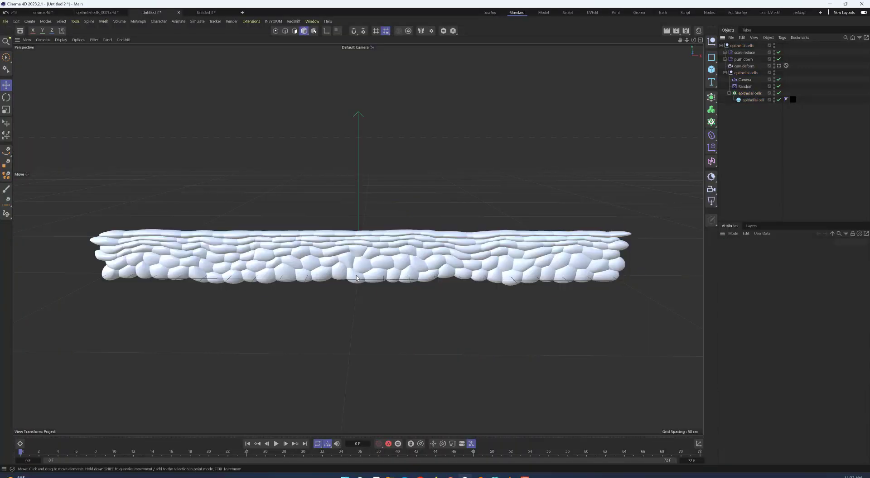
Inspect the finished layered epithelial cell model up close and from a slightly different angle
scroll(357, 278, "up", 6)
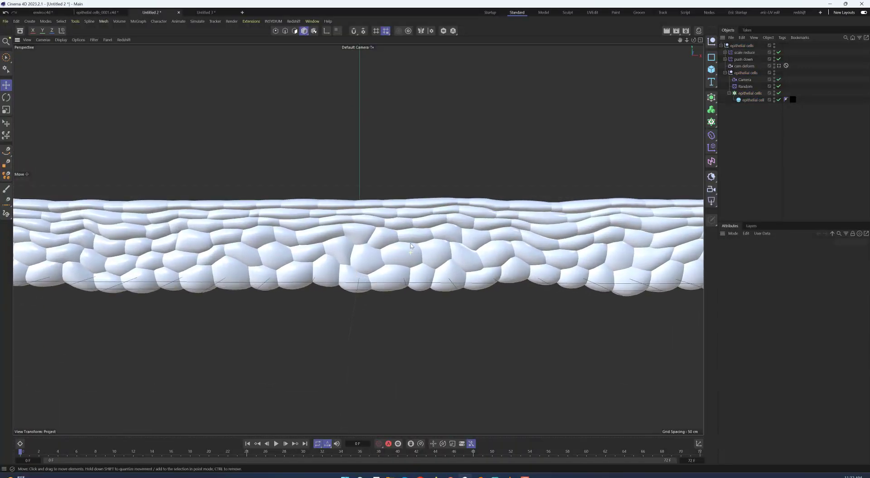
left_click_drag(410, 244, 408, 243, "alt")
middle_click_drag(358, 235, 355, 256, "alt")
left_click_drag(355, 257, 362, 255, "alt")
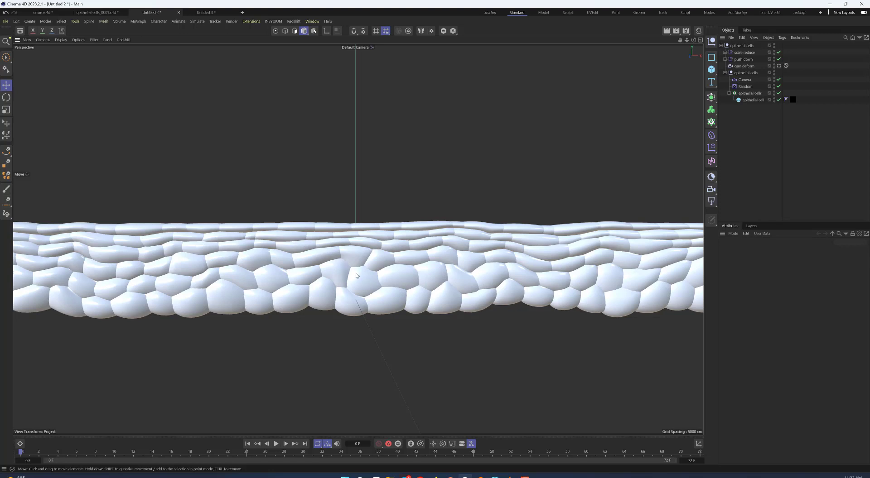
Switch to the Untitled 3 document and add a sphere with a radius of 20 cm
left_click(214, 12)
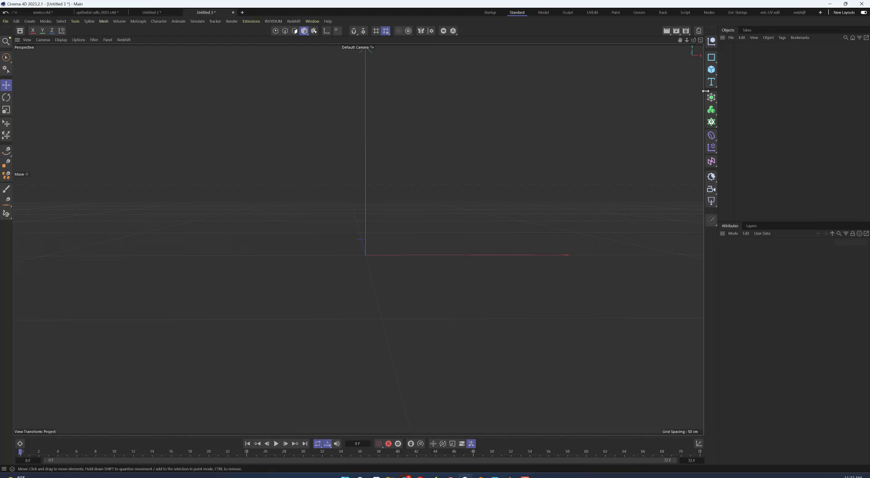
left_click_drag(711, 71, 782, 105)
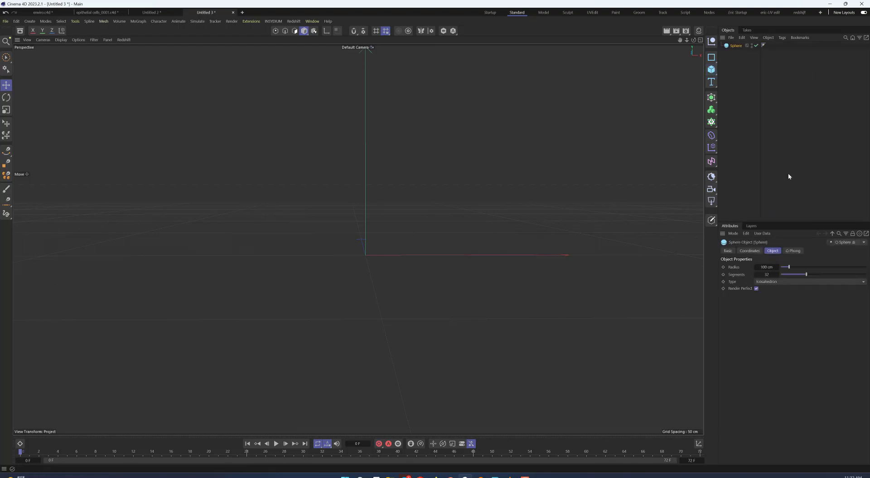
double_click(775, 266)
type("20")
key("Return")
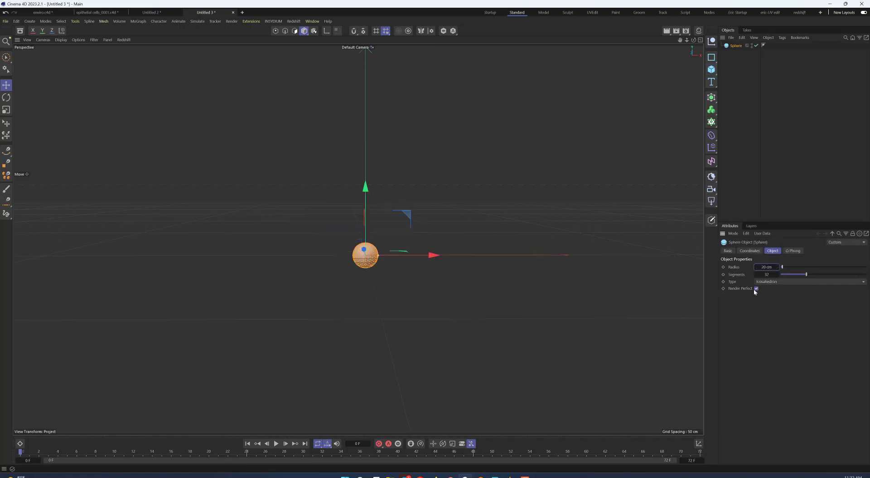
Place the sphere inside a Cloner and set the cloner's mode to Honeycomb
left_click(711, 121, "alt")
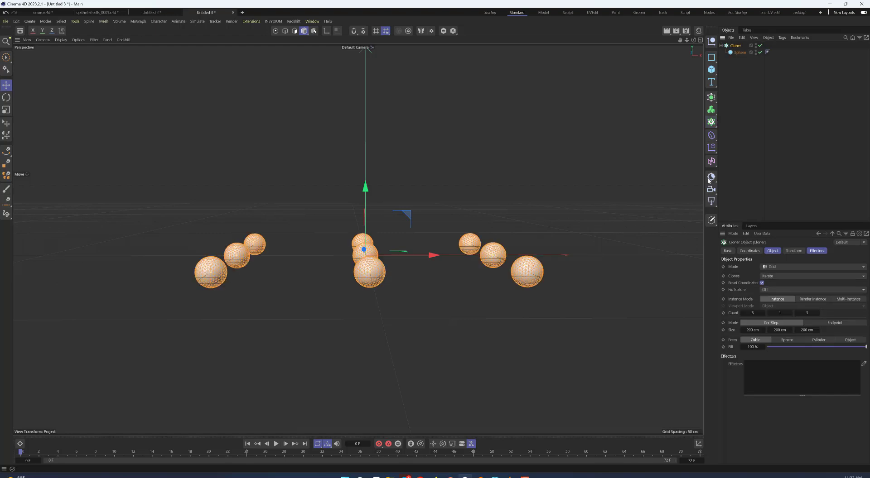
left_click(795, 267)
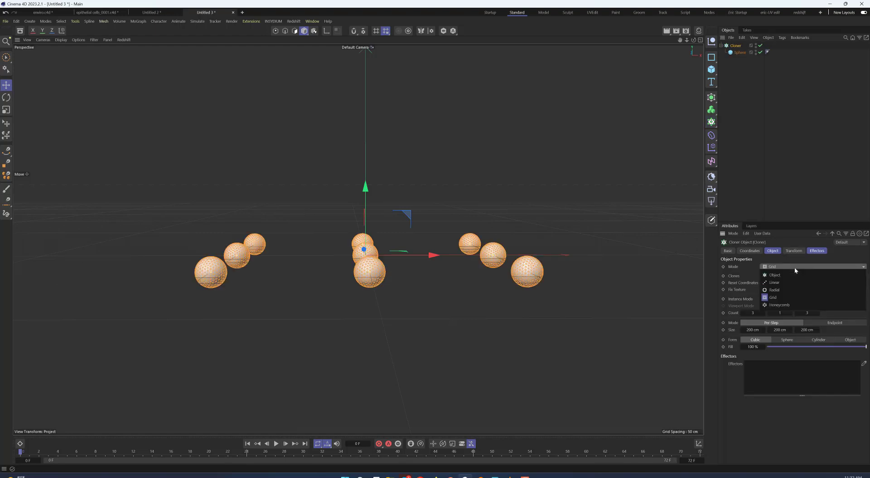
left_click(794, 305)
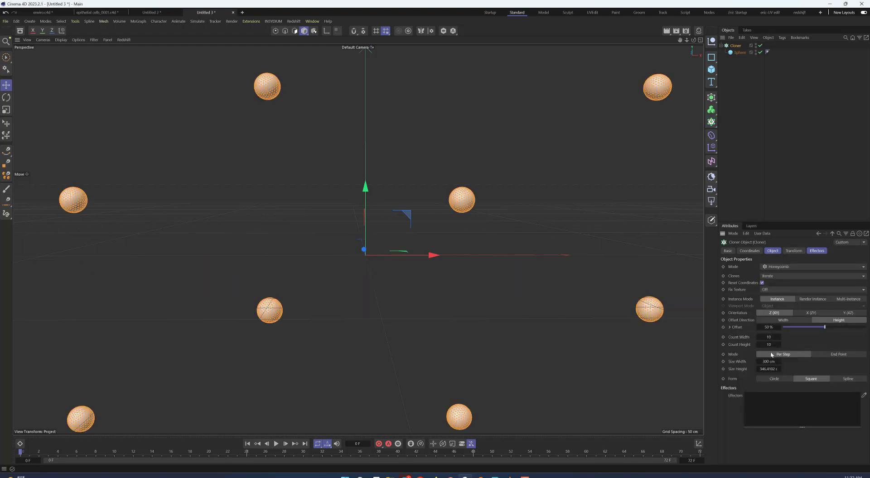
Tighten the honeycomb spacing to a size width of 20 cm and a size height of about 58.41 cm
scroll(409, 219, "down", 2)
scroll(409, 219, "down", 2)
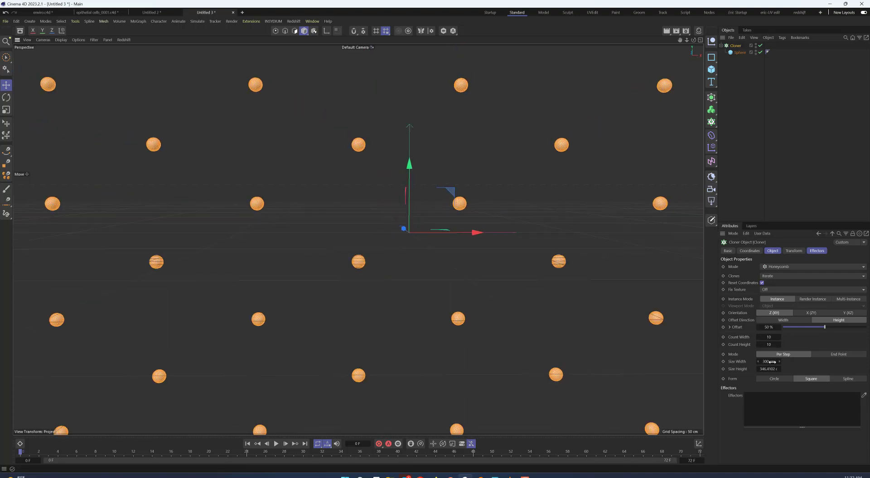
left_click_drag(772, 362, 672, 374)
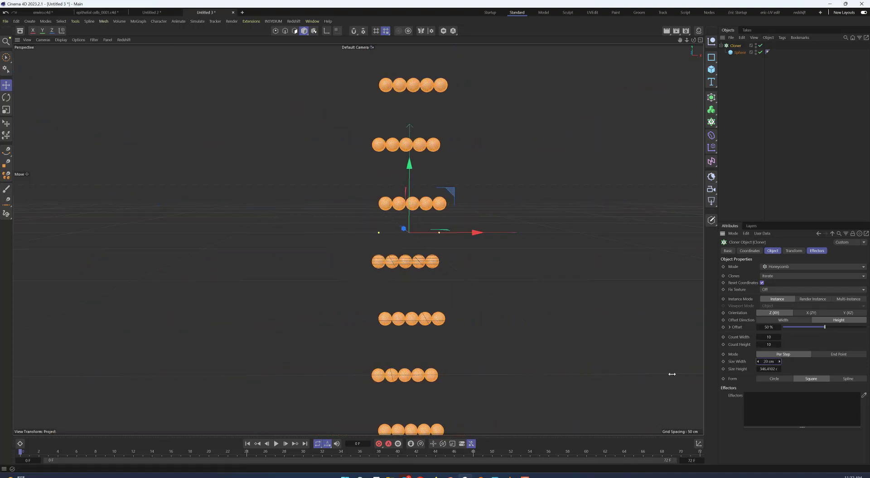
left_click_drag(764, 368, 664, 396)
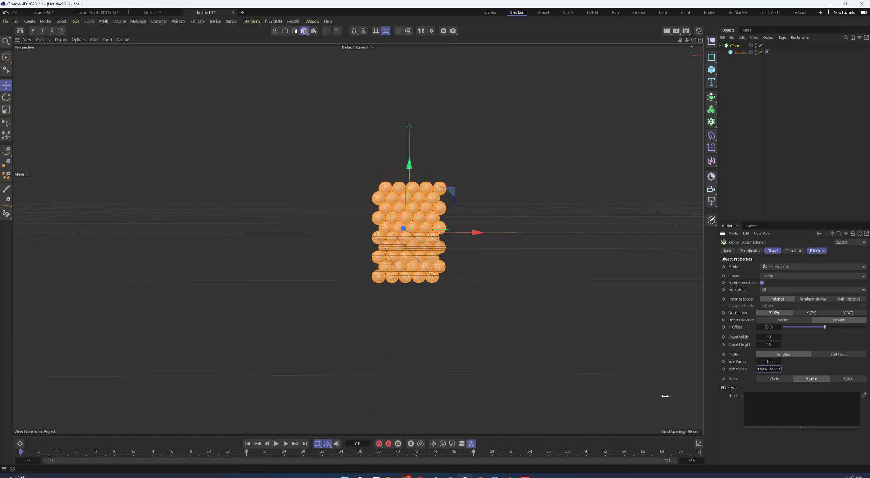
Set the cloner's count height to 7 and its count width to 58
left_click(757, 344)
left_click(757, 344)
left_click(758, 345)
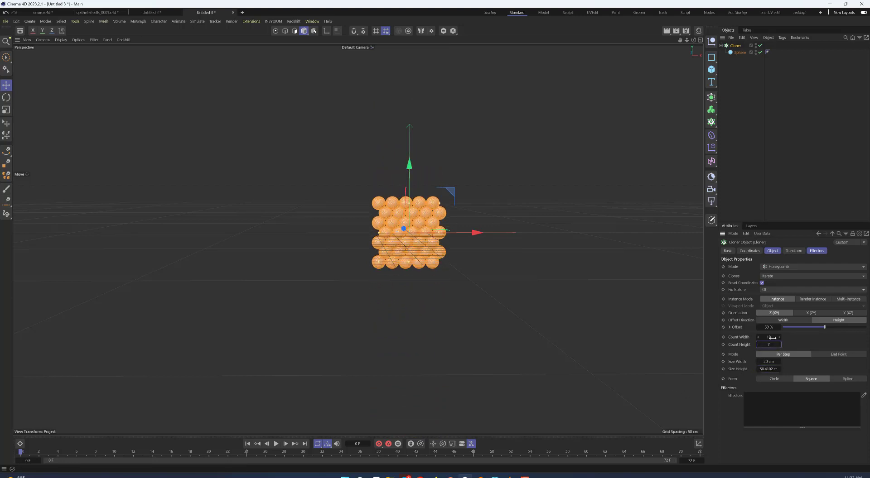
left_click_drag(771, 337, 790, 338)
middle_click_drag(632, 193, 600, 200, "alt")
left_click(711, 176)
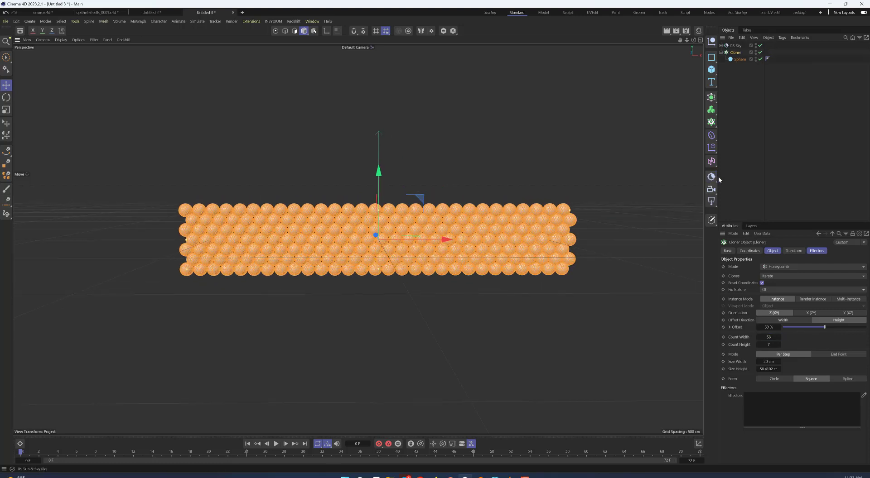
key("ctrl+z")
key("ctrl+y")
left_click(734, 177)
right_click_drag(328, 248, 421, 221, "alt")
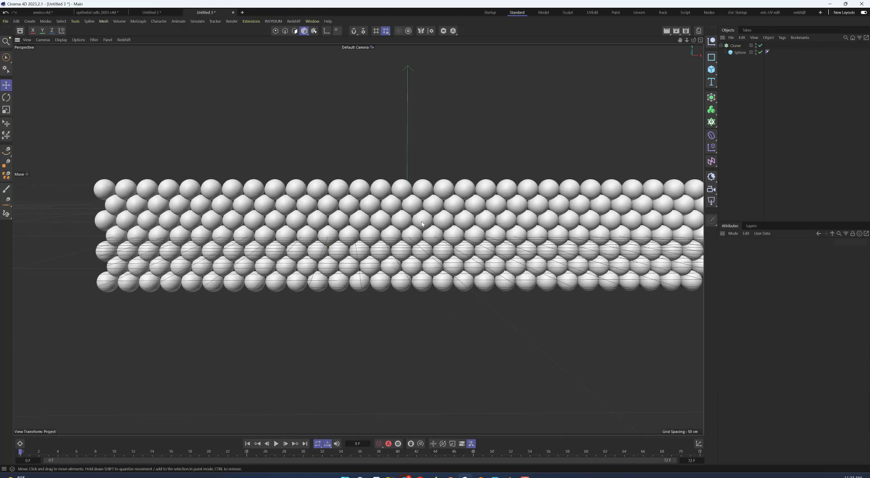
middle_click_drag(421, 222, 342, 233, "alt")
left_click_drag(342, 233, 335, 225, "alt")
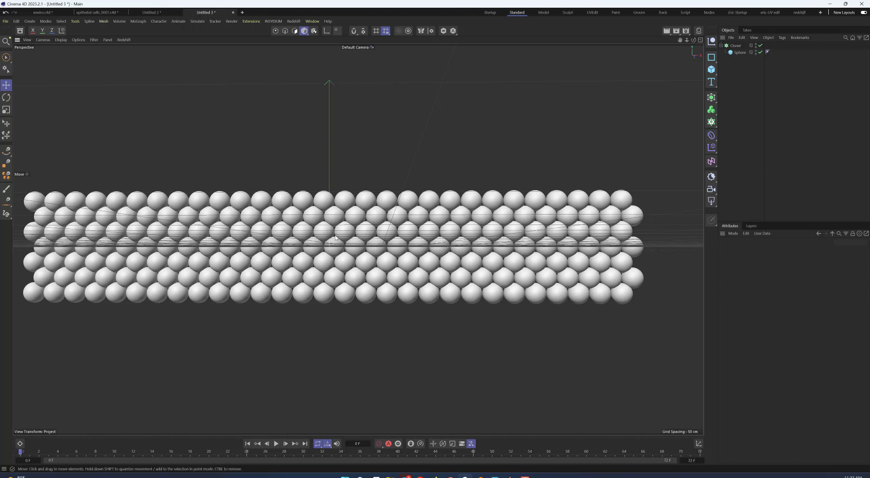
middle_click_drag(336, 236, 358, 248, "alt")
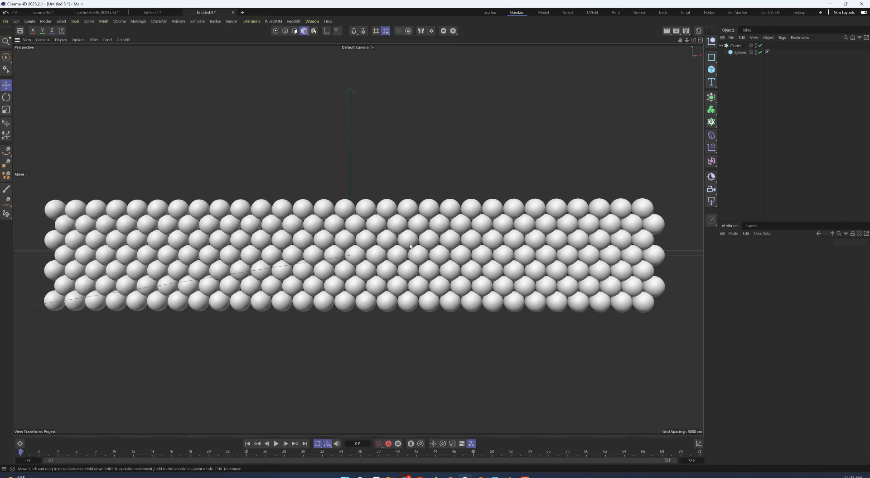
left_click_drag(341, 241, 343, 247, "alt")
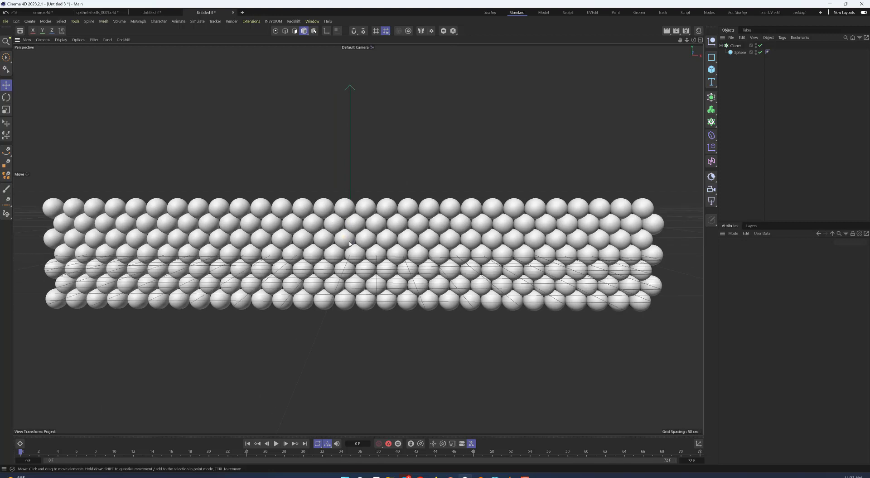
Add a Plain effector to the cloner and enable its scale with X at 1 and Y at -0.56
left_click(714, 148)
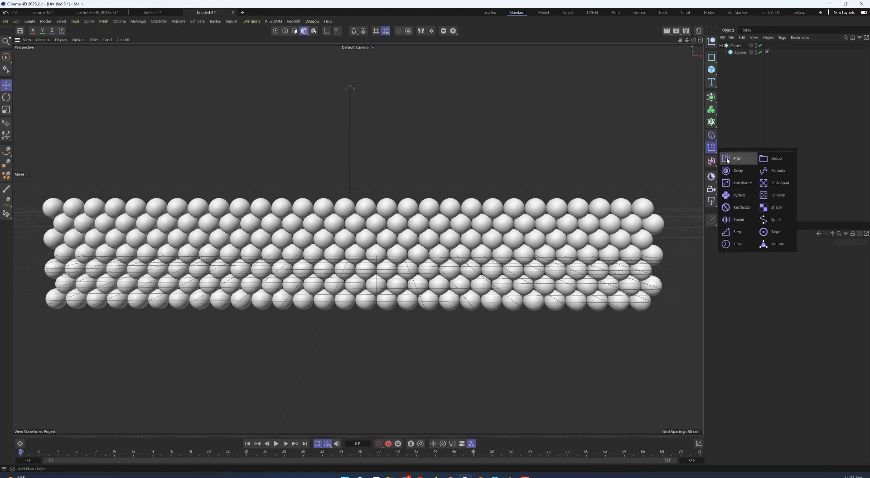
left_click(734, 46)
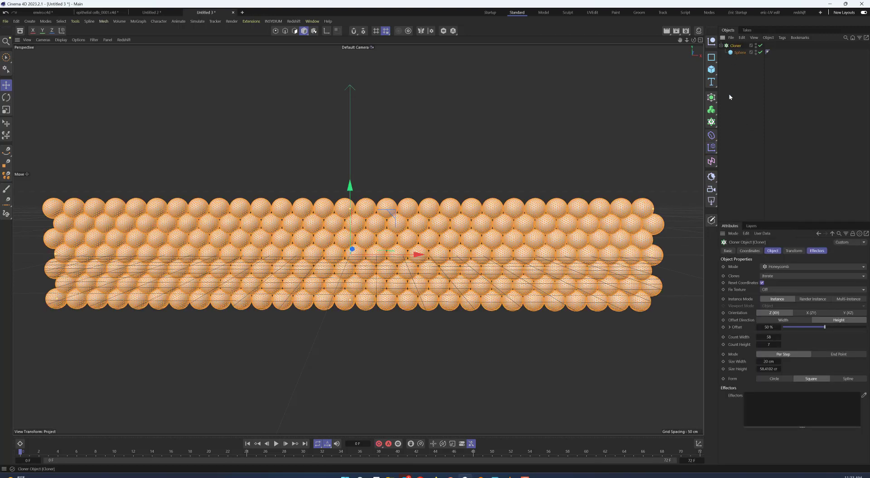
left_click(711, 152)
left_click(726, 159)
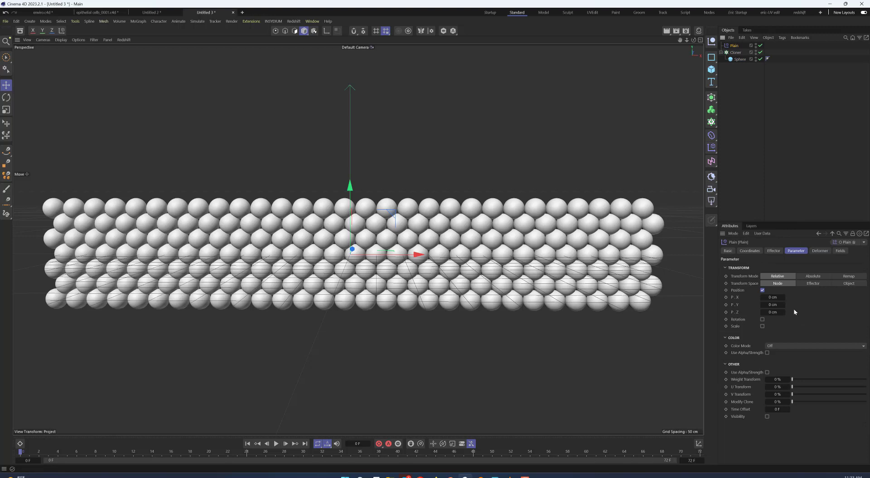
left_click(761, 327)
mouse_move(774, 355)
left_mouse_down()
mouse_move(760, 358)
mouse_move(811, 346)
left_mouse_up()
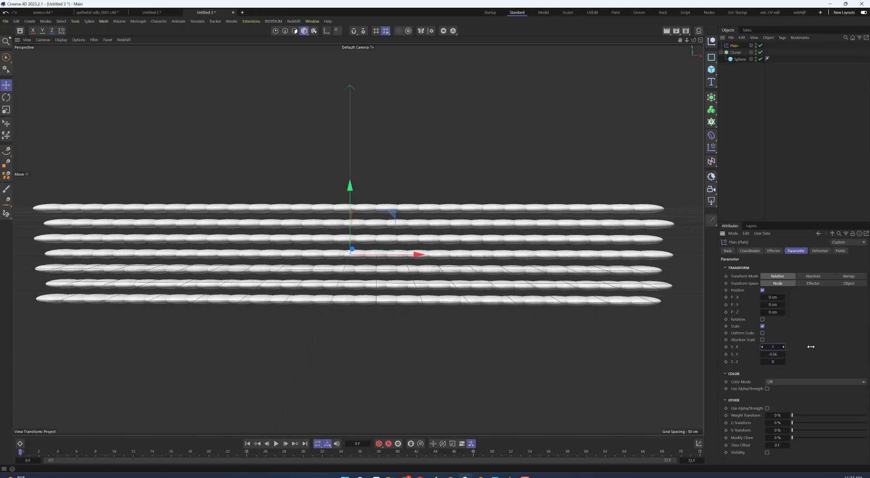
Set the cloner's size width to 23 cm
left_click(735, 52)
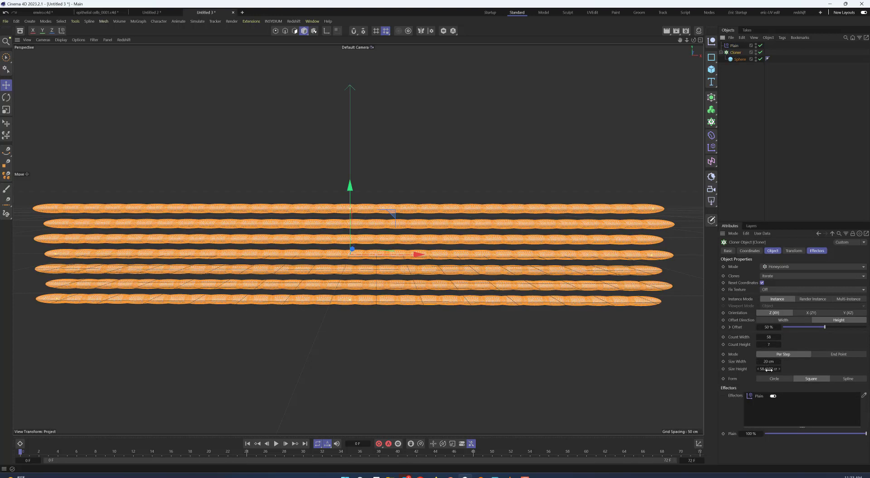
left_click_drag(768, 363, 786, 362)
key("ctrl+z")
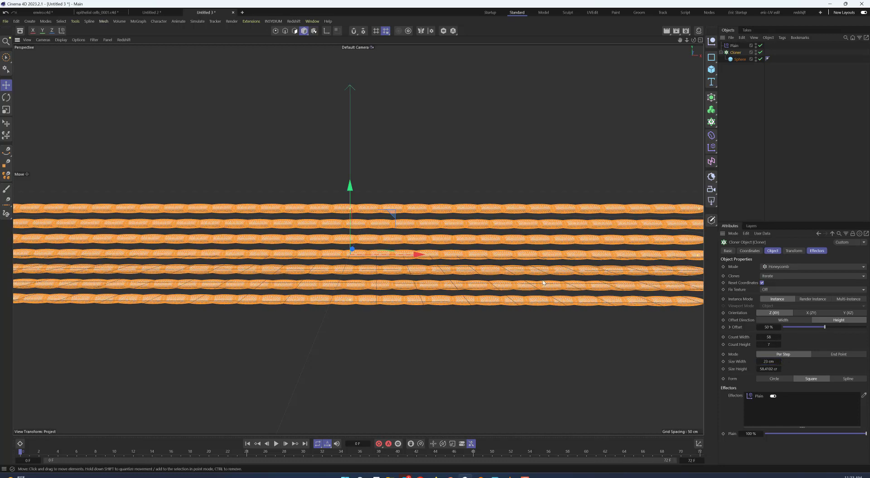
scroll(551, 278, "down", 2)
Add a Linear Field to the Plain effector and set its direction to +Y
left_click(734, 45)
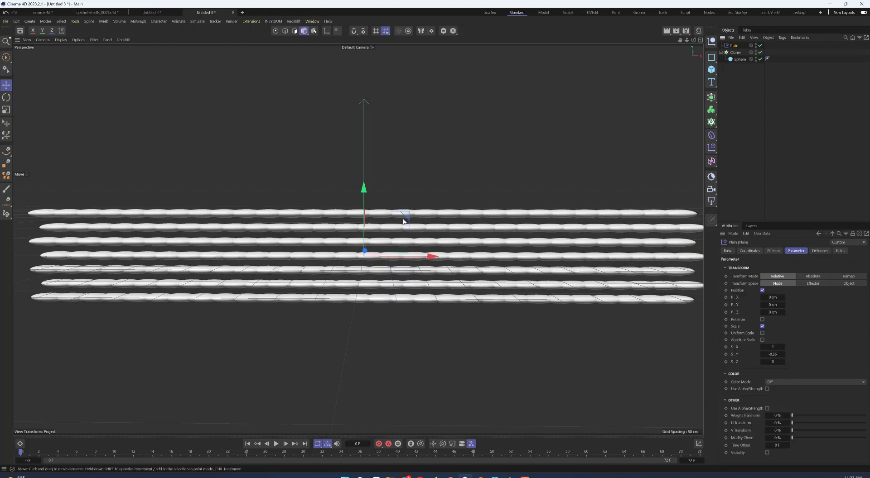
left_click(839, 252)
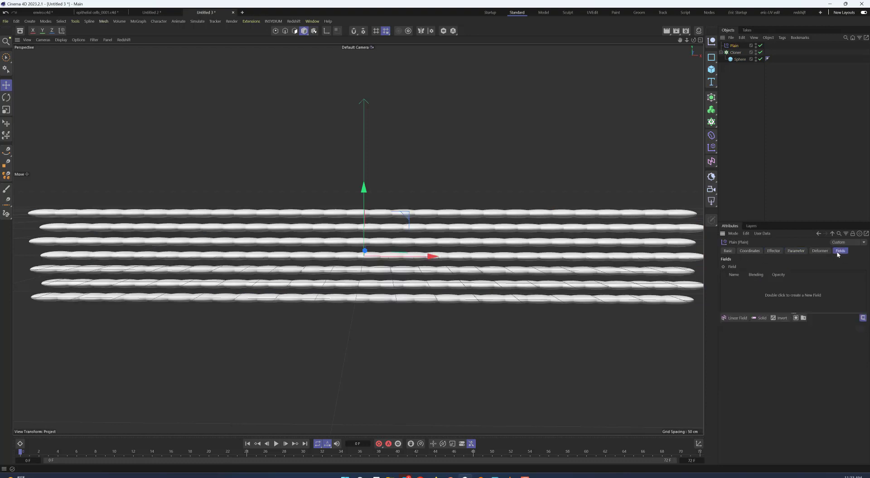
left_click(735, 318)
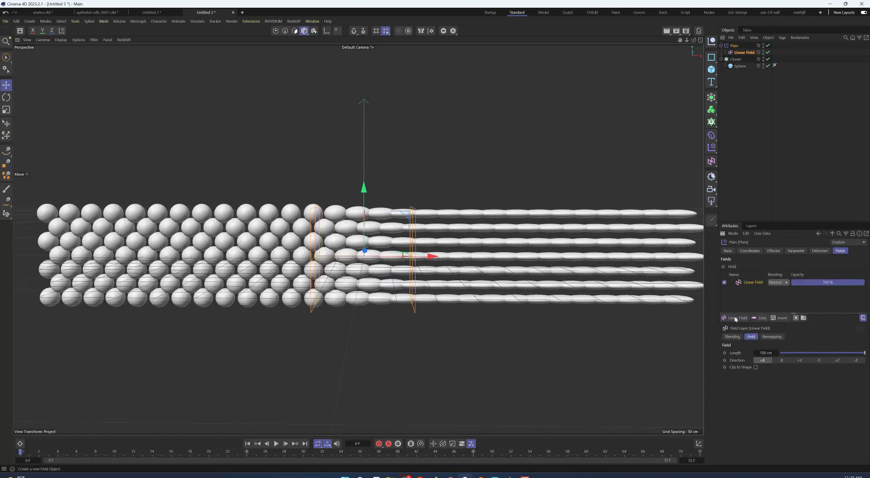
left_click(799, 361)
scroll(381, 269, "up", 2)
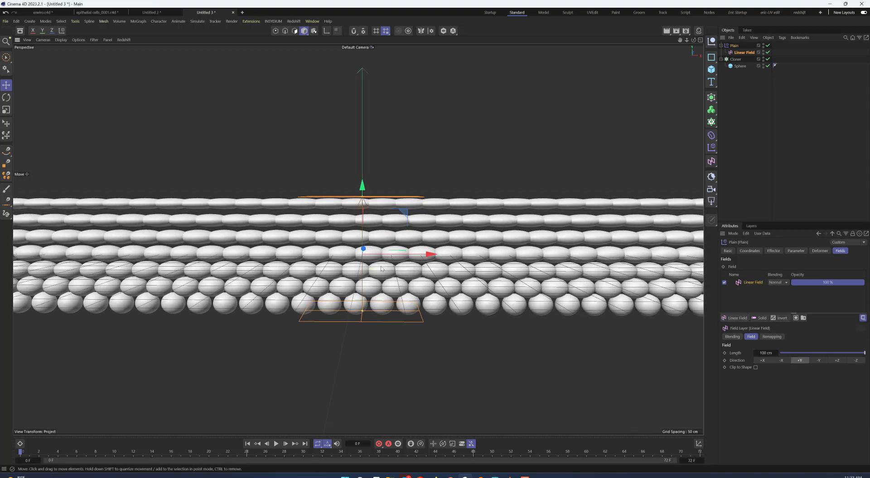
Set the Plain effector's Y position offset to -42.4 cm to pull the flattened rows together
left_click_drag(381, 268, 361, 215, "alt")
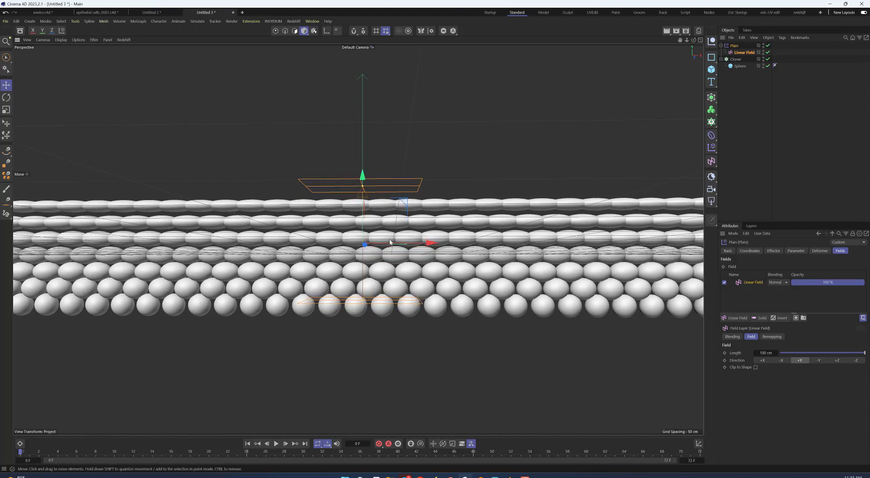
scroll(388, 242, "down", 2)
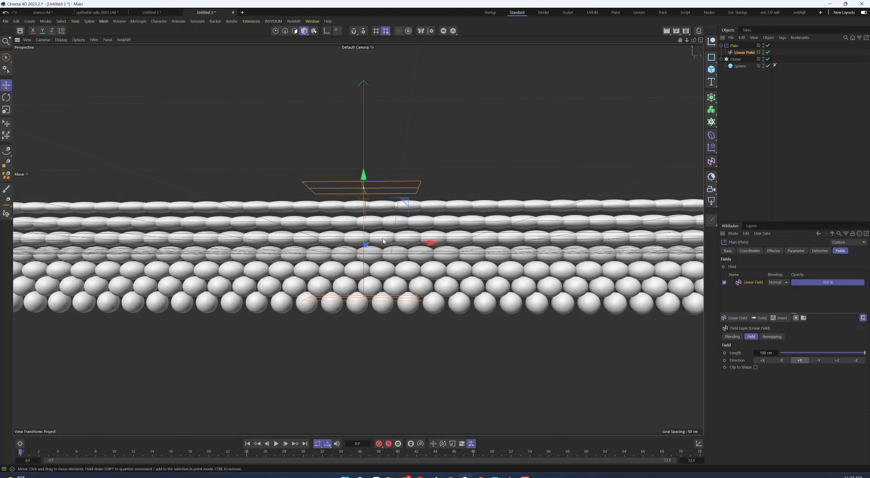
left_click(795, 251)
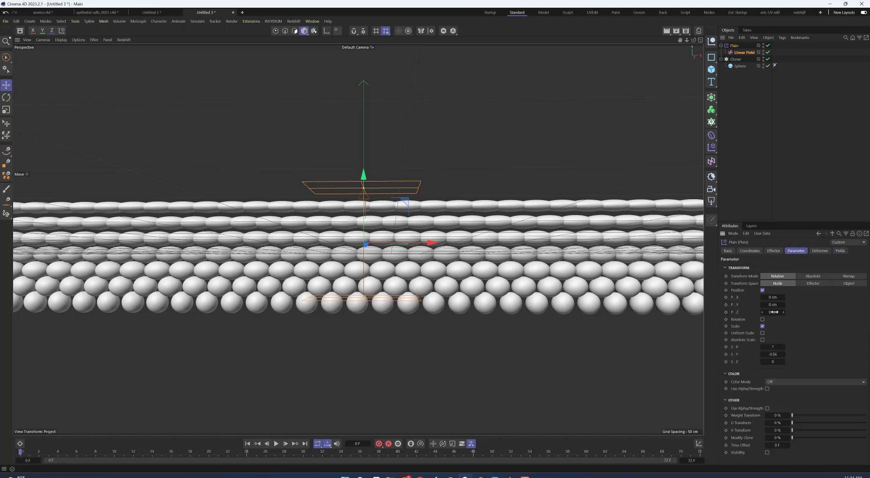
left_click_drag(773, 306, 627, 324)
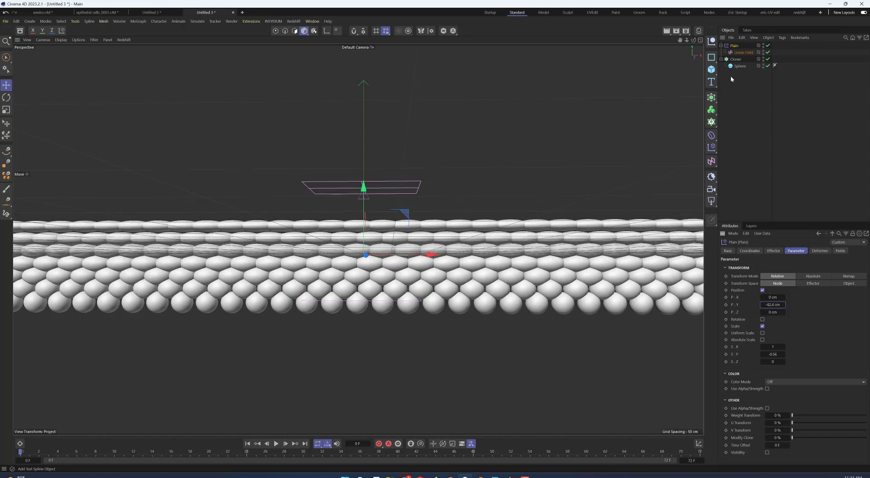
Set the radius of the cloned sphere to 22 cm
left_click(739, 66)
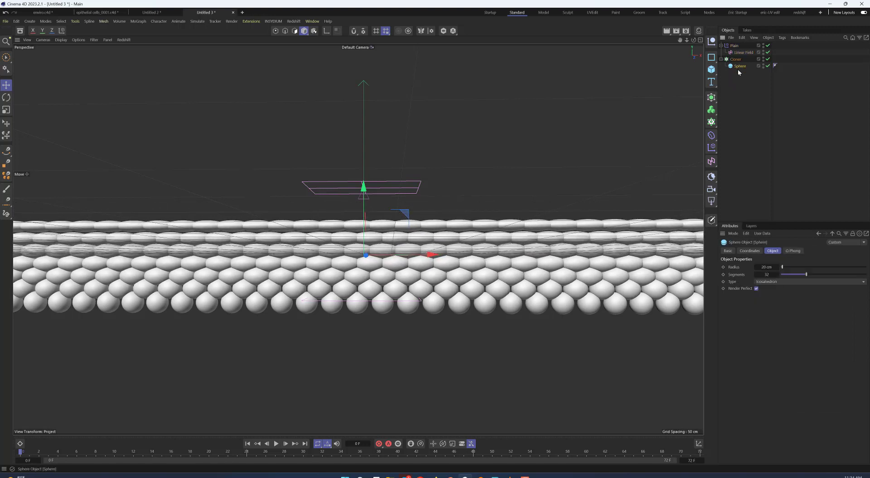
left_click(777, 267)
left_click(777, 267)
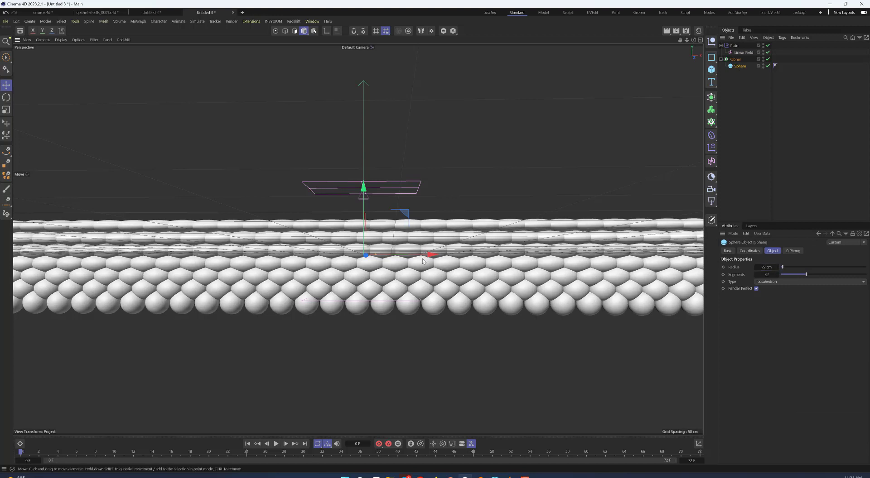
Adjust the linear field's vertical extent by moving its upper boundary above the cell rows
left_click(743, 52)
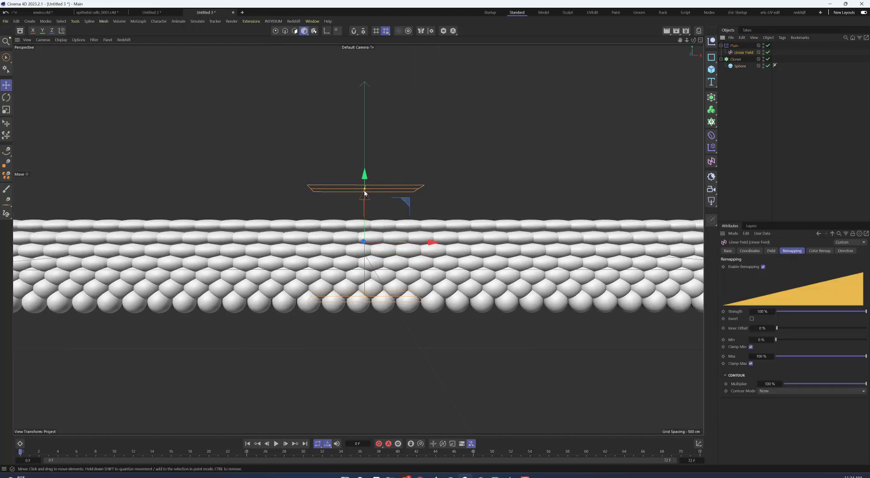
mouse_move(364, 191)
left_mouse_down()
mouse_move(367, 203)
mouse_move(366, 177)
mouse_move(366, 186)
left_mouse_up()
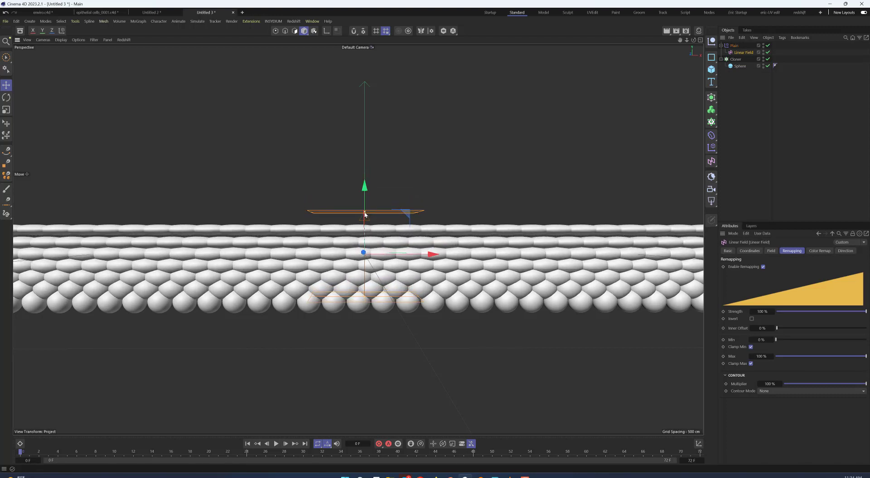
Raise the linear field slightly above the cell rows and set the cloned sphere's radius to 24 cm
left_click_drag(365, 194, 365, 186)
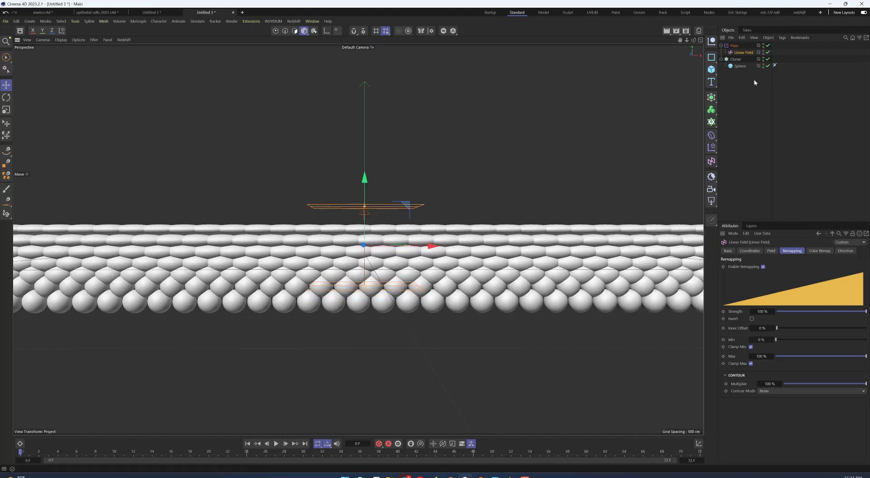
left_click(740, 66)
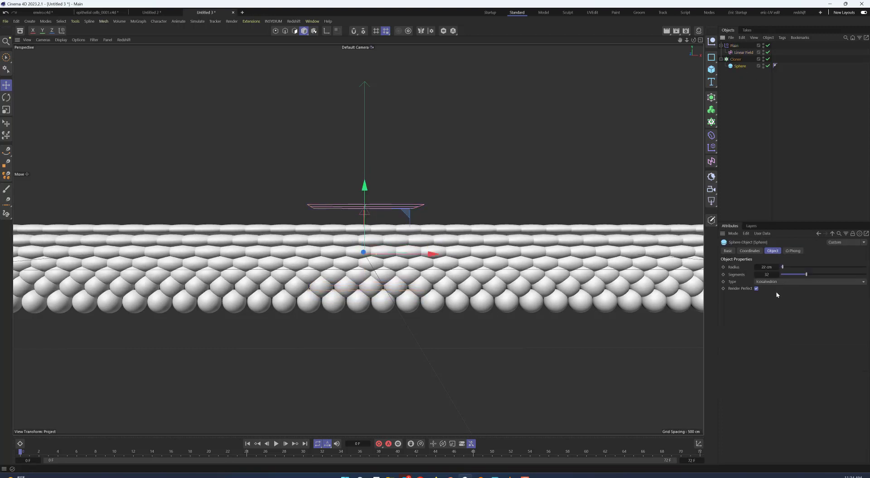
left_click(776, 268)
Examine the overlap and flattening of the cell rows from several angles and distances
middle_click_drag(396, 270, 367, 277, "alt")
scroll(367, 276, "up", 1)
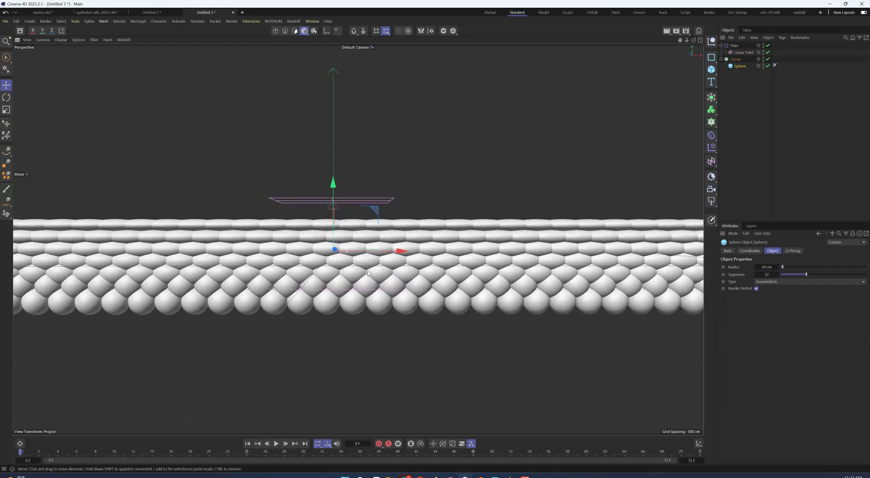
mouse_move(368, 270)
left_mouse_down("alt")
mouse_move(348, 267)
mouse_move(359, 266)
left_mouse_up("alt")
scroll(364, 267, "down", 1)
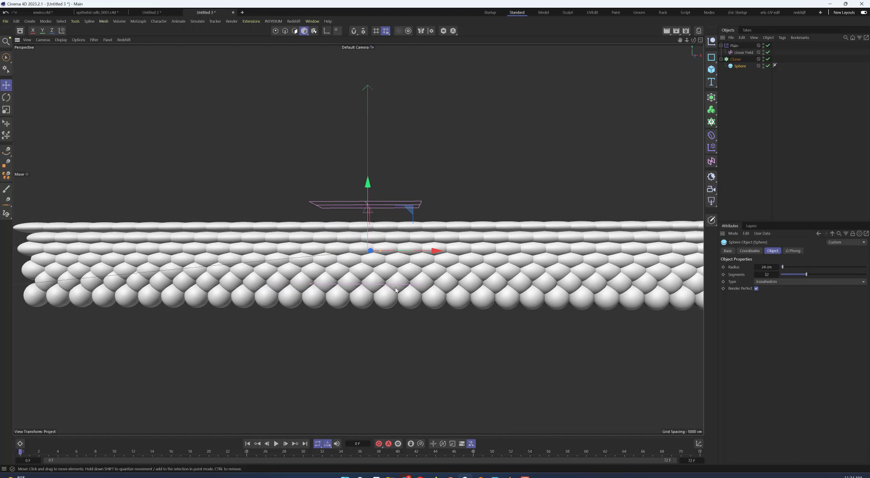
left_click_drag(396, 289, 403, 290, "alt")
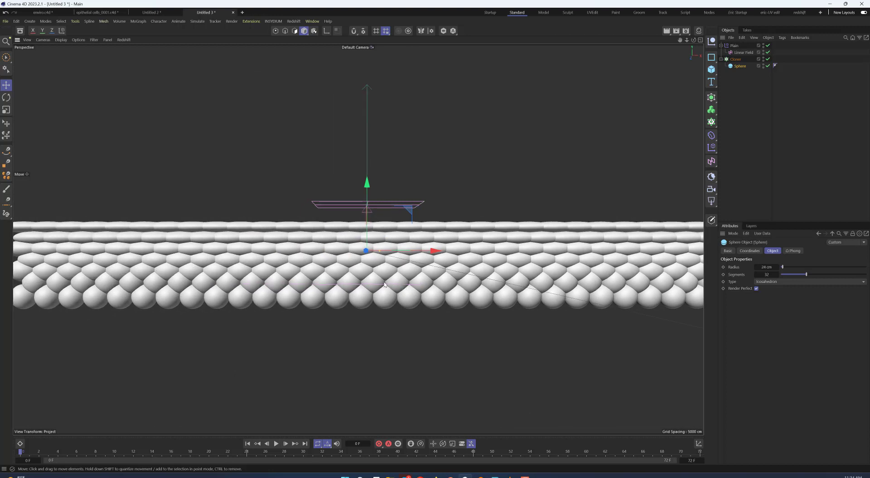
scroll(449, 274, "down", 4)
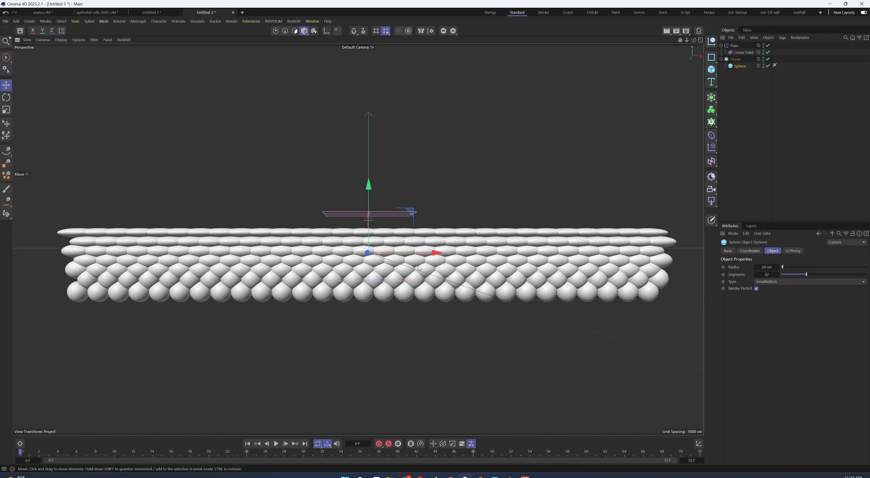
left_click_drag(418, 267, 380, 286, "alt")
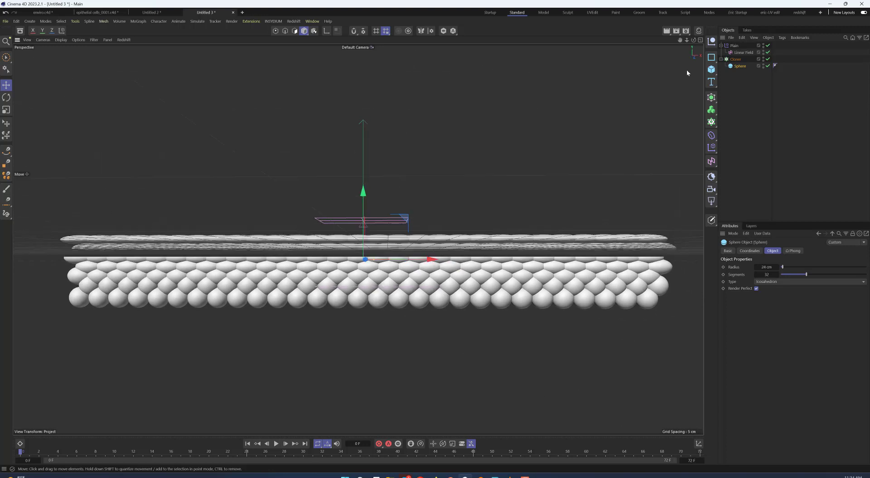
Group the cloner under a new null and add a Camera deformer inside that null
left_click(734, 59)
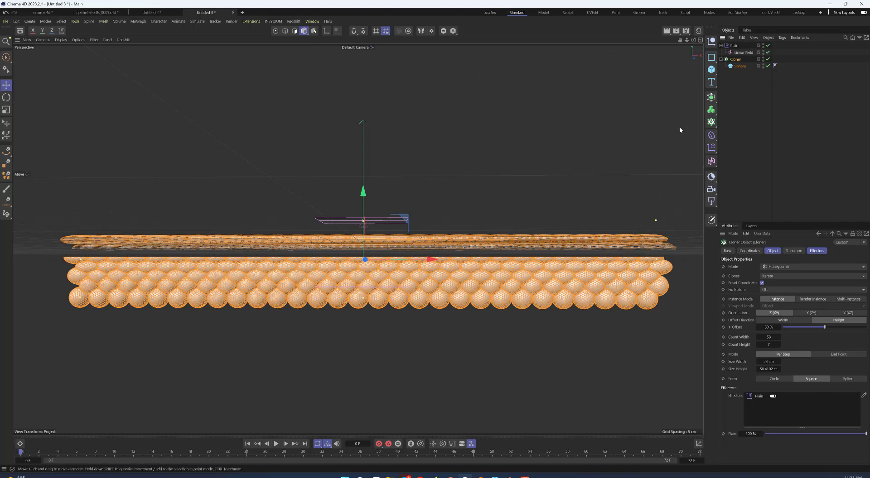
key("alt+g")
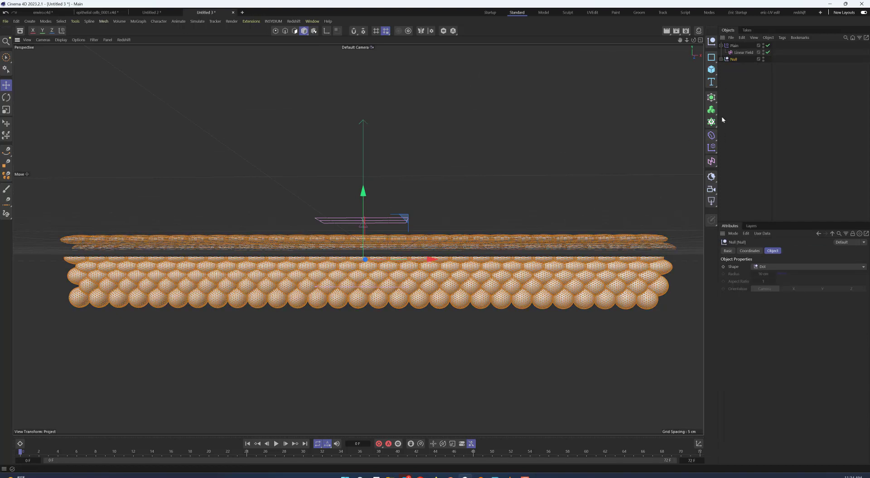
left_click(721, 59)
left_click(738, 66)
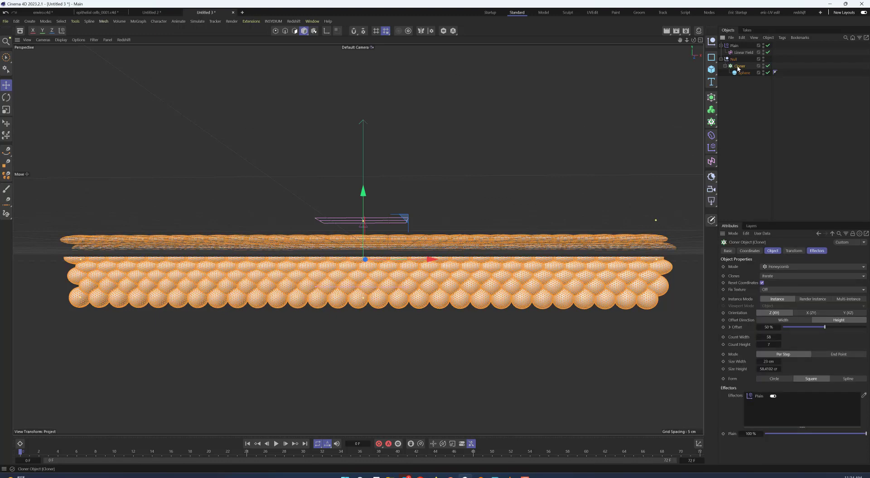
left_click(725, 66)
left_click(733, 59)
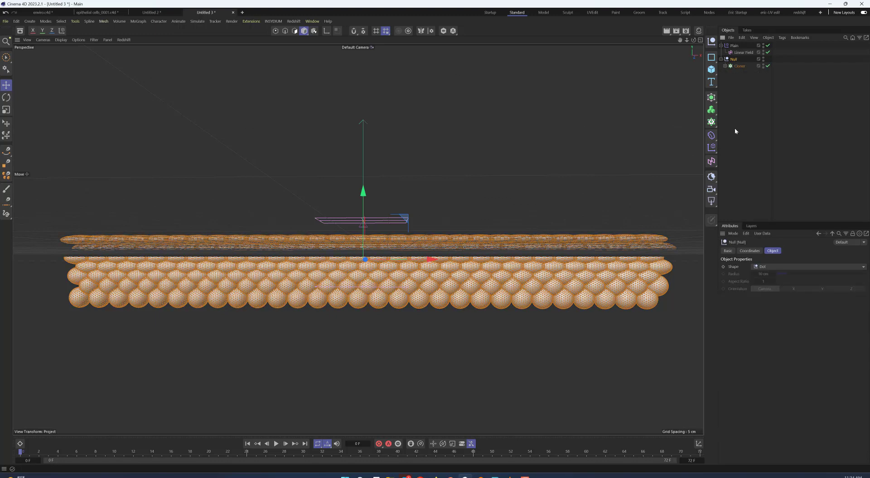
left_click(712, 136)
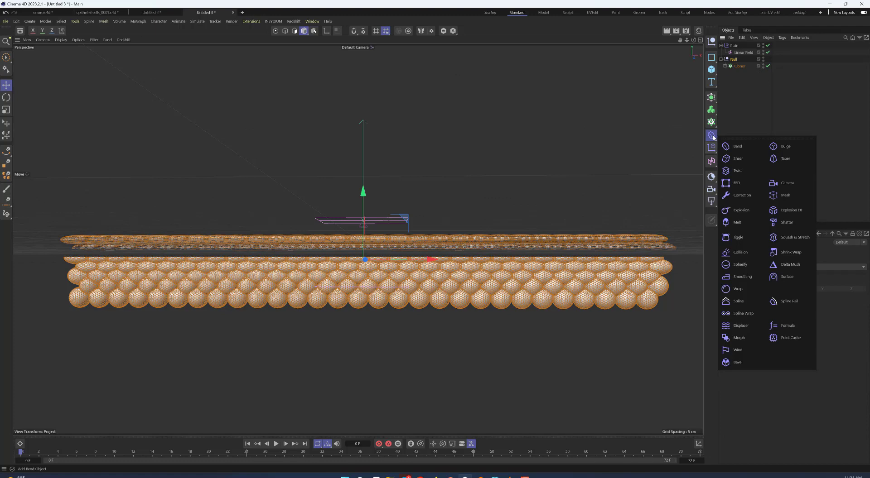
left_click(788, 183)
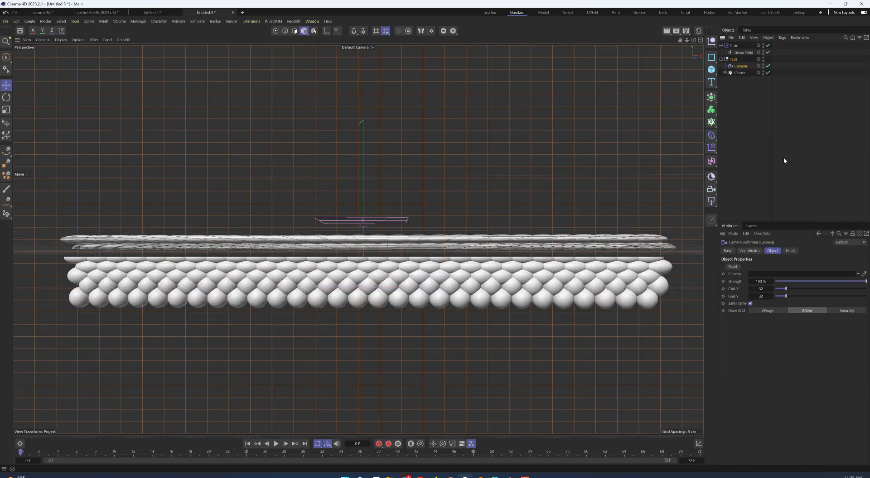
Hide the grid display in the perspective viewport so it does not cut across the upper cell rows
left_click(739, 73)
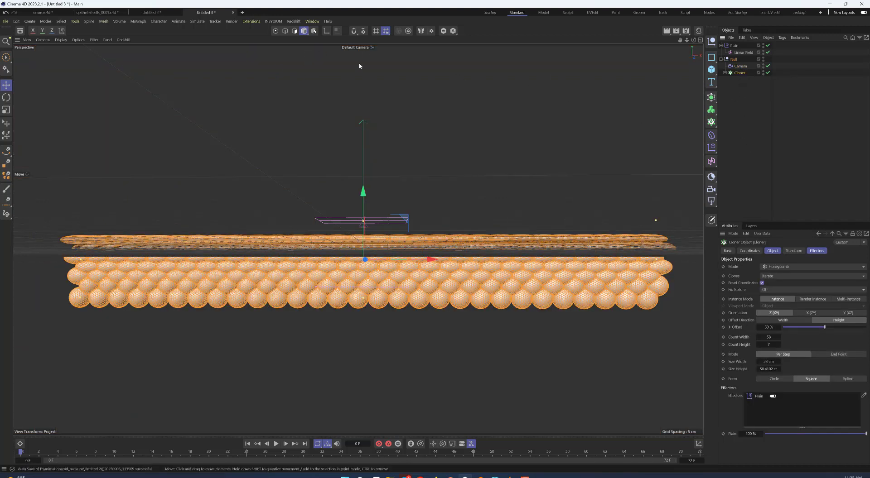
left_click(93, 40)
left_click(105, 87)
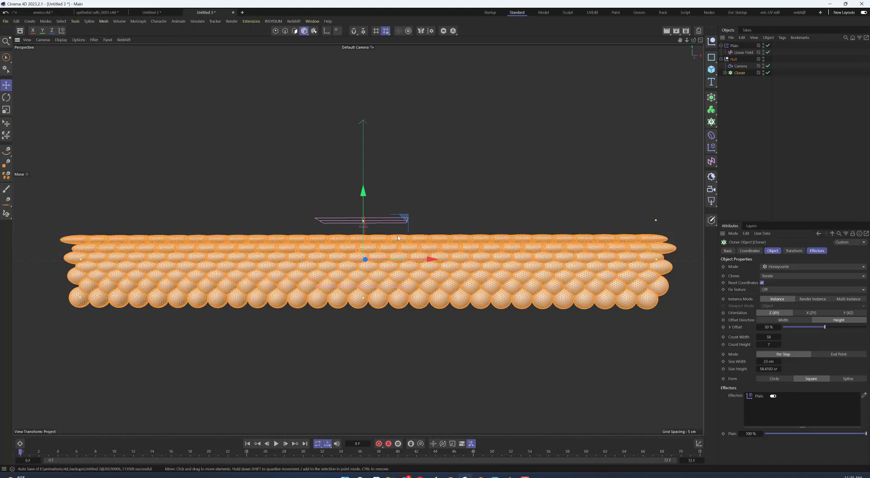
Set the Camera deformer's grid resolution to 106 in X and 73 in Y
left_click_drag(389, 272, 381, 265, "alt")
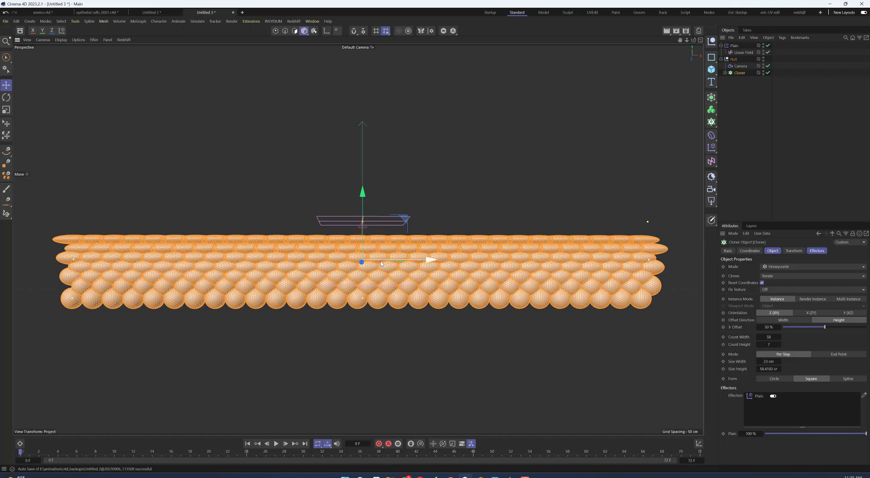
left_click(740, 66)
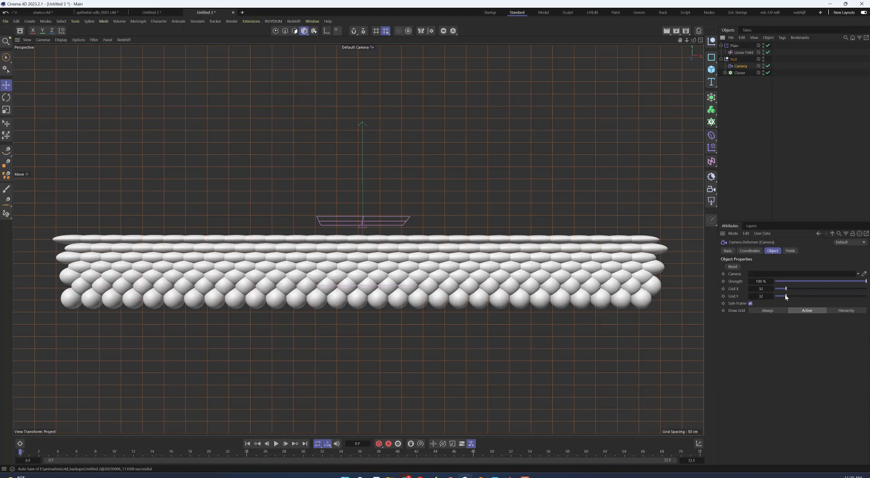
left_click_drag(791, 287, 812, 292)
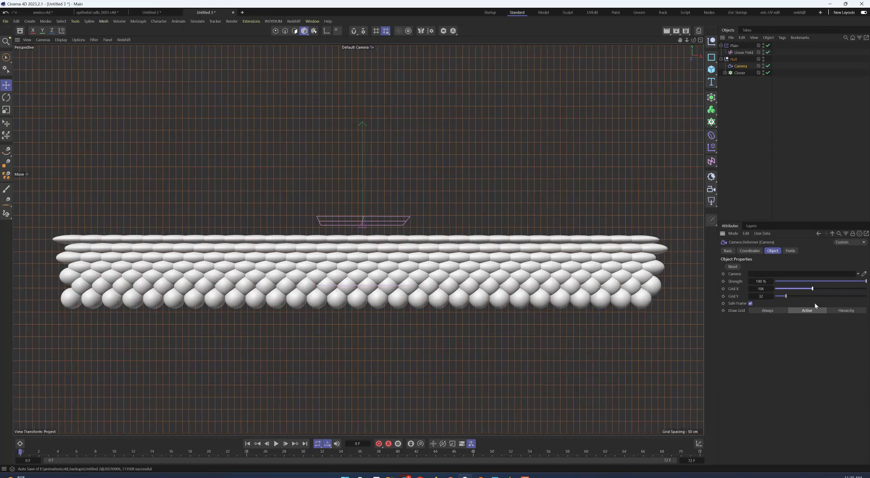
left_click(813, 297)
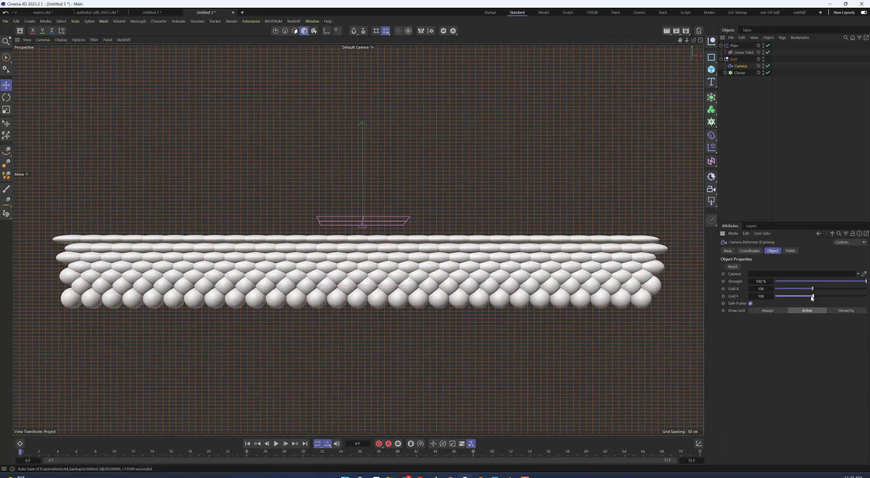
left_click_drag(812, 297, 800, 297)
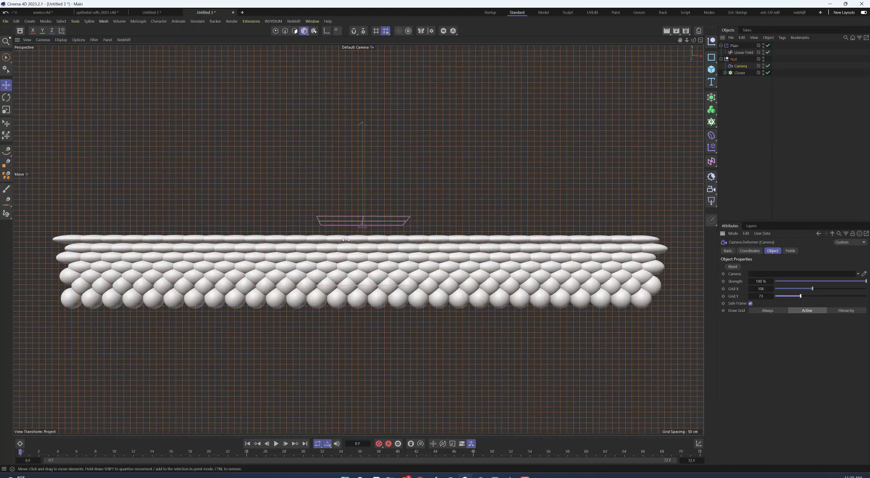
Create a Redshift camera from the current view and place it outside the null, above it in the hierarchy
middle_click_drag(391, 267, 381, 265, "alt")
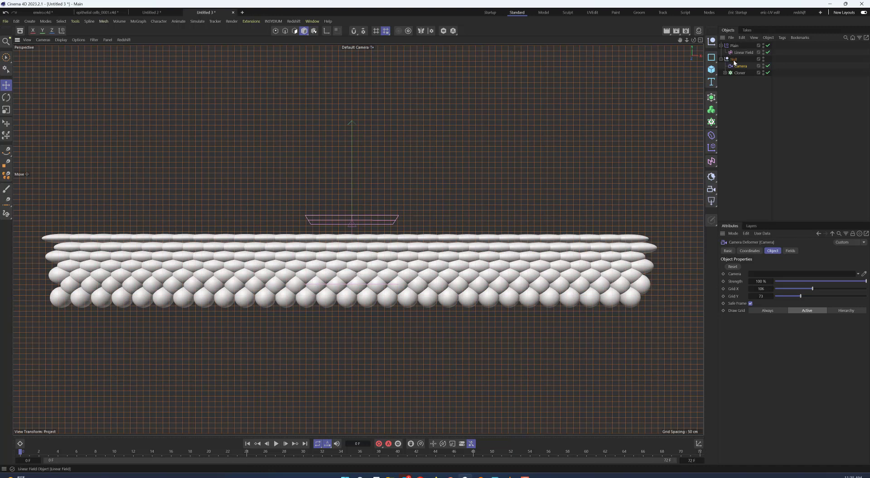
left_click(711, 189)
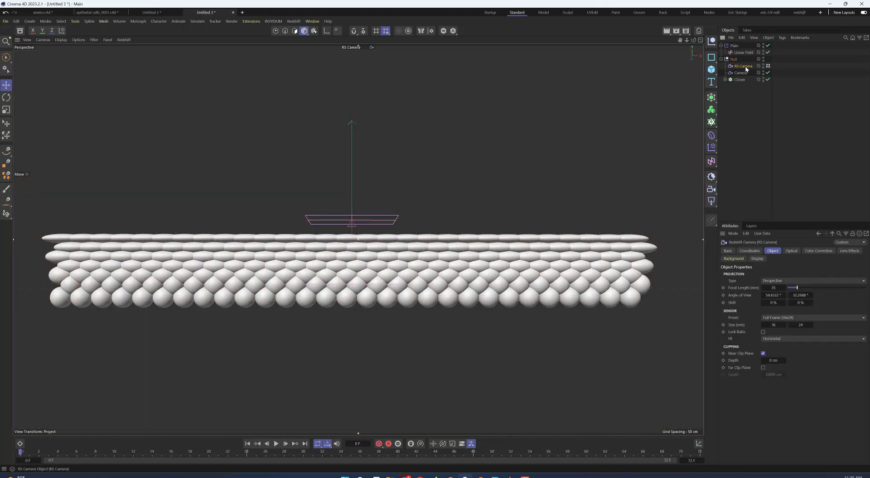
left_click_drag(745, 69, 732, 68)
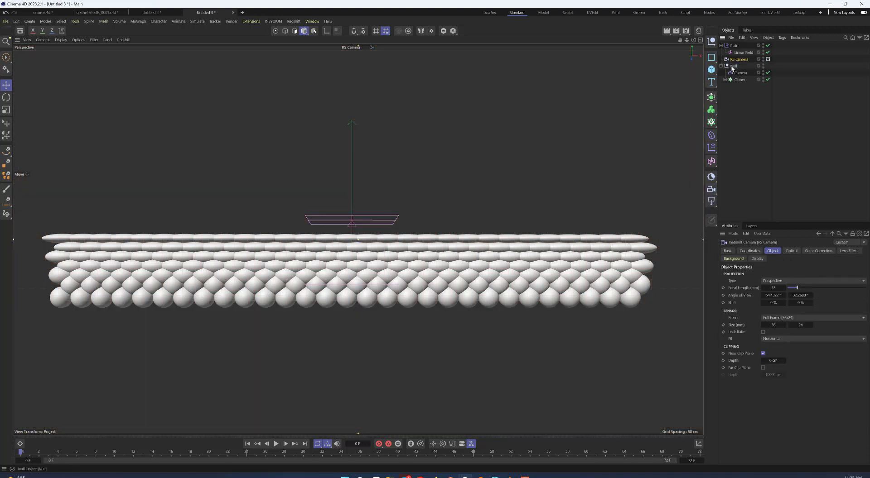
Reset the Redshift camera's heading and pitch to 0° and its X and Y position to 0 cm
scroll(358, 272, "up", 5)
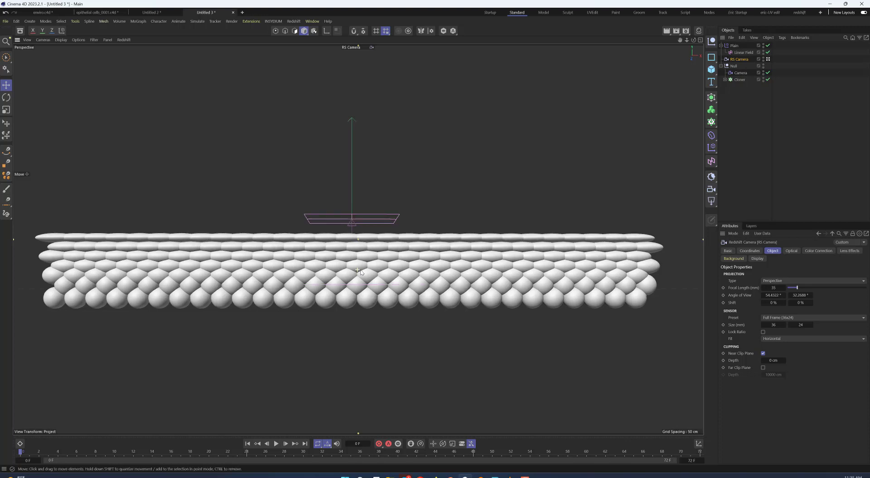
left_click_drag(371, 269, 367, 271, "alt")
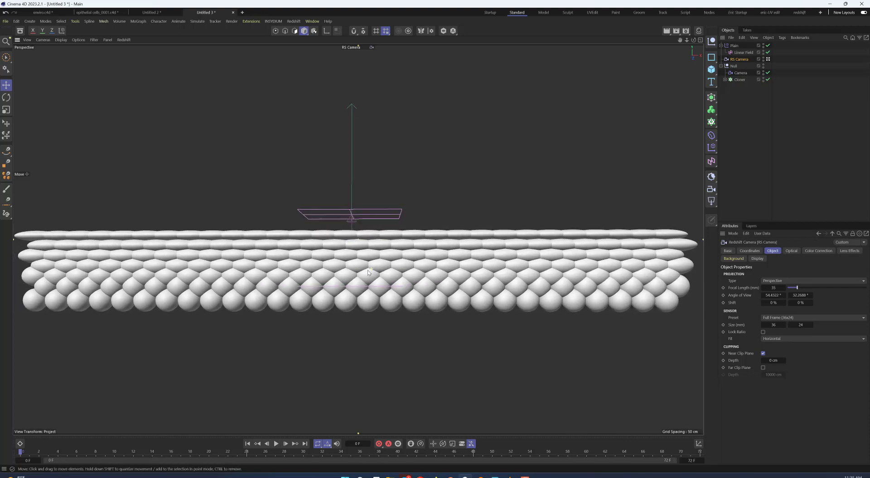
scroll(368, 271, "up", 1)
scroll(368, 273, "down", 2)
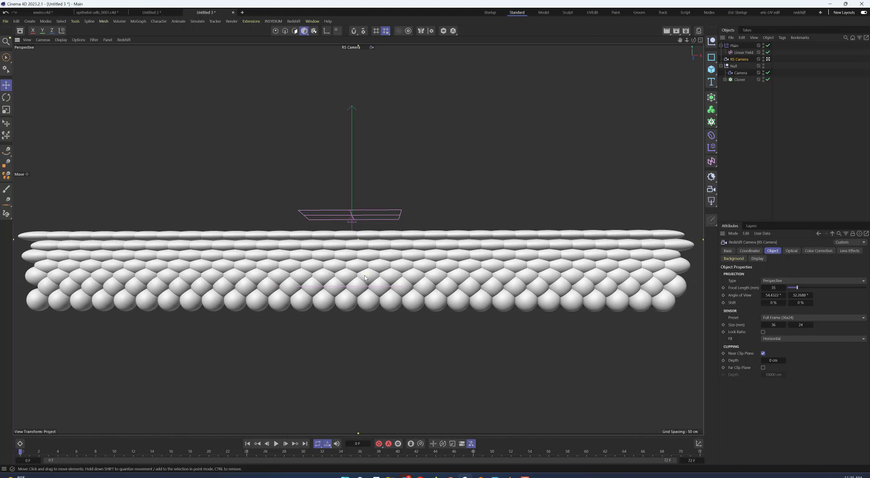
left_click(749, 250)
right_click(807, 285)
right_click(808, 293)
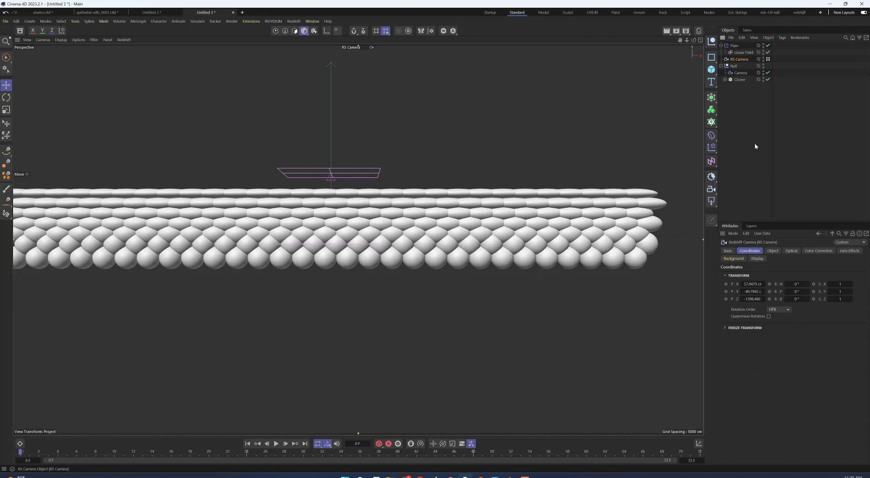
right_click(764, 285)
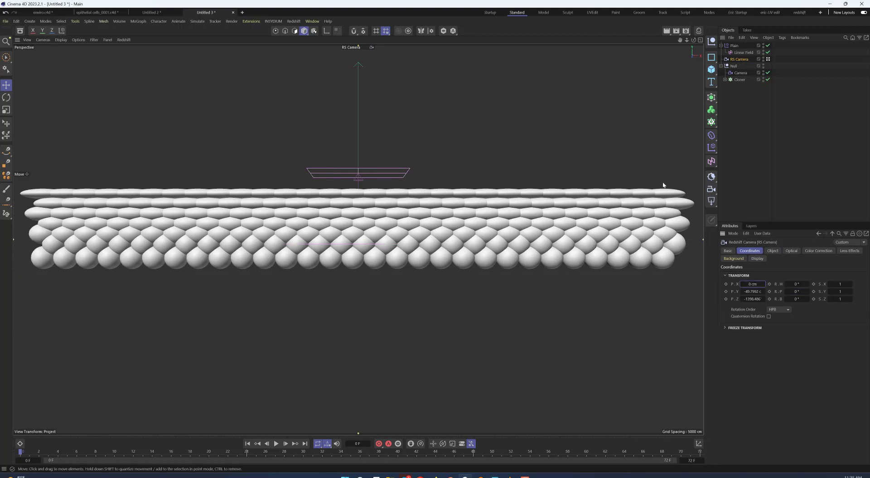
right_click(765, 291)
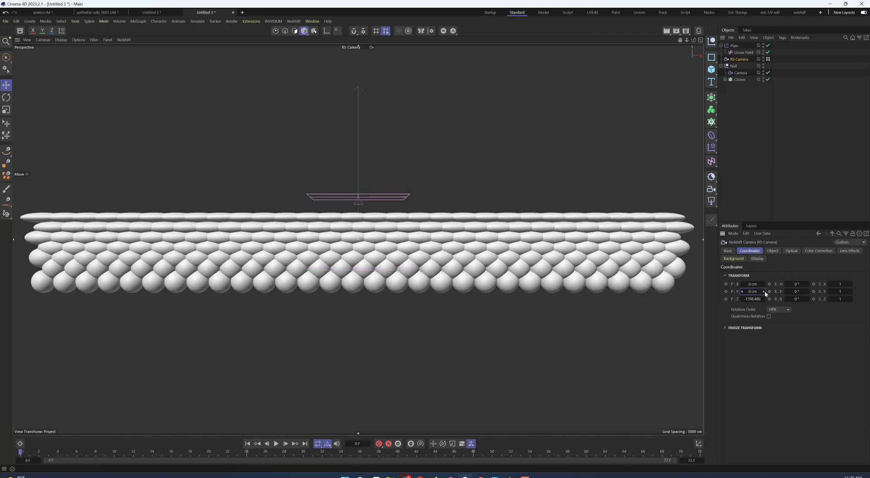
Assign the RS Camera as the linked camera of the Camera deformer
left_click(740, 73)
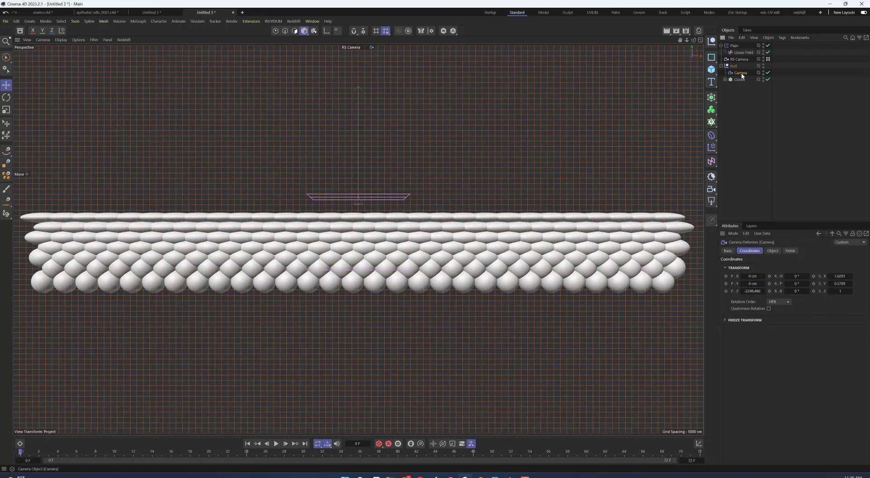
left_click(773, 251)
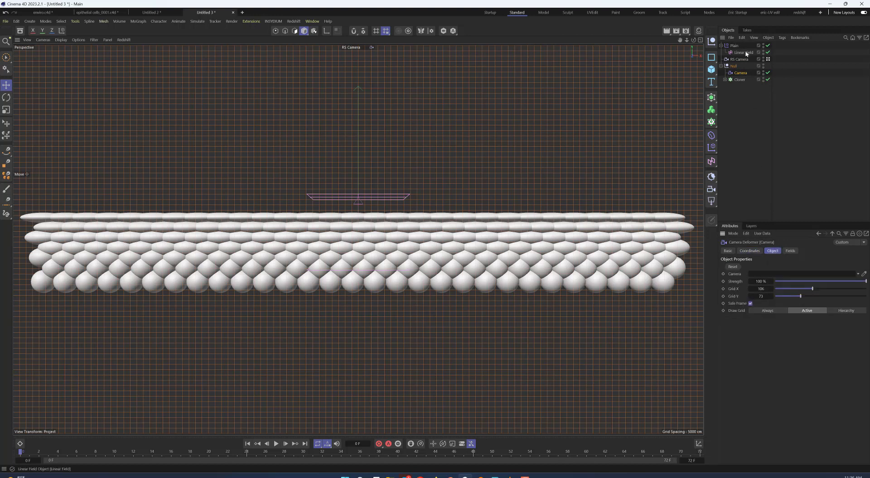
left_click_drag(769, 266, 767, 275)
Activate the Magnet tool in Smear mode on the Camera deformer's points and set its radius to 6.5 cm
left_click(275, 31)
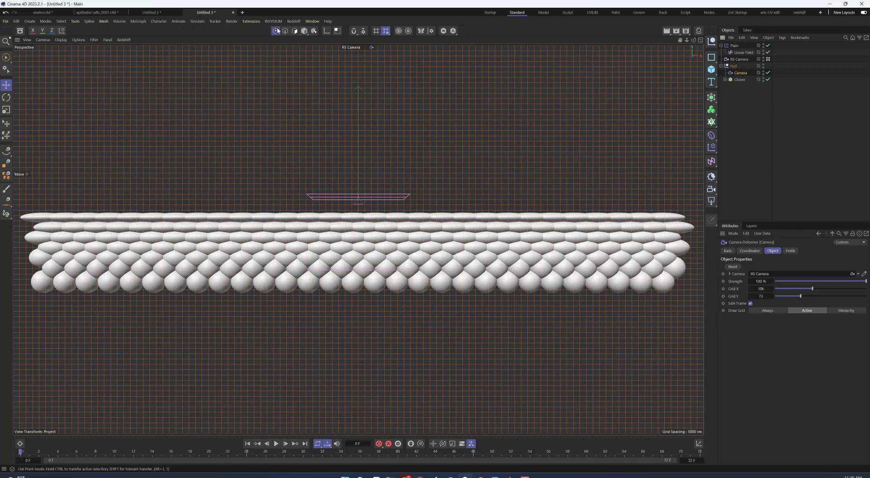
key("b")
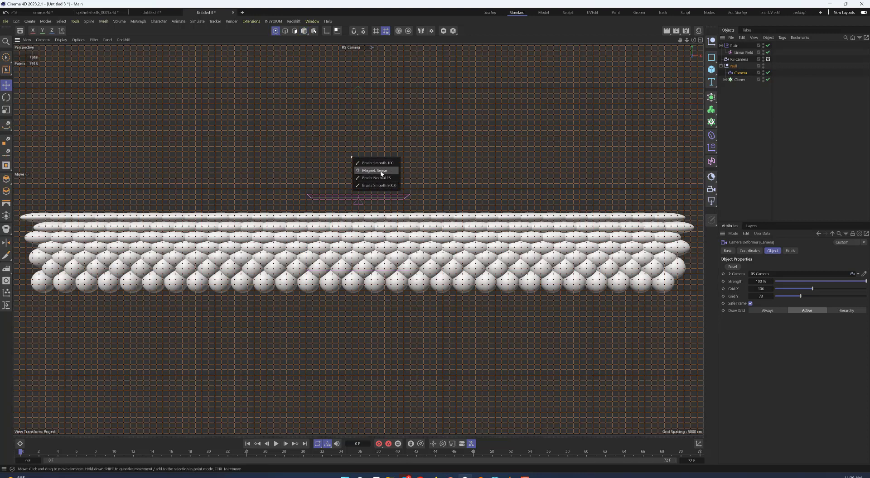
left_click(375, 170)
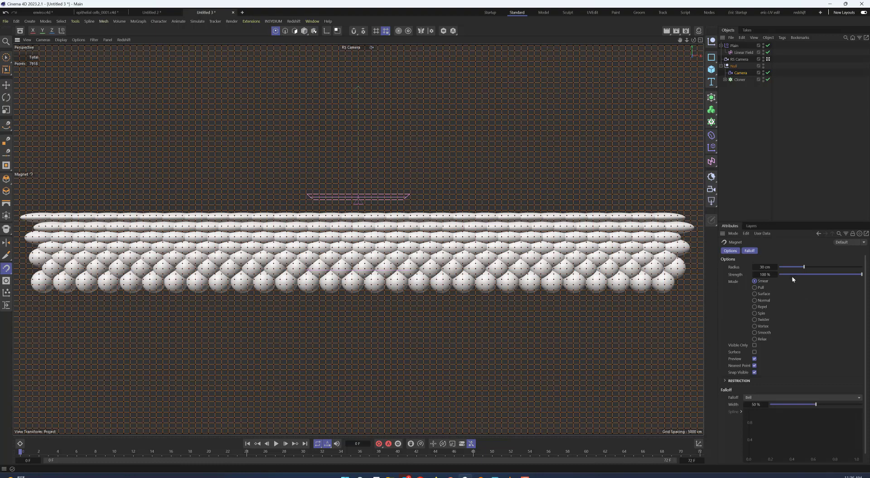
left_click(784, 267)
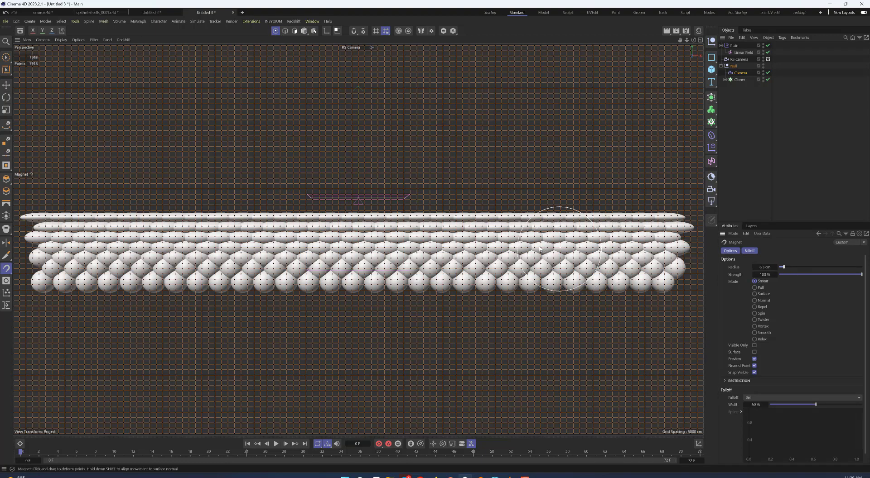
Smear the cell layers right of centre, and spin further areas with the Magnet in Spin mode, enlarging its radius to 11.1111 cm
mouse_move(541, 247)
left_mouse_down()
mouse_move(497, 251)
mouse_move(494, 200)
mouse_move(541, 199)
mouse_move(543, 212)
mouse_move(453, 213)
mouse_move(453, 236)
mouse_move(430, 235)
mouse_move(493, 263)
mouse_move(433, 204)
mouse_move(394, 206)
mouse_move(453, 254)
mouse_move(380, 245)
mouse_move(412, 280)
mouse_move(408, 294)
left_mouse_up()
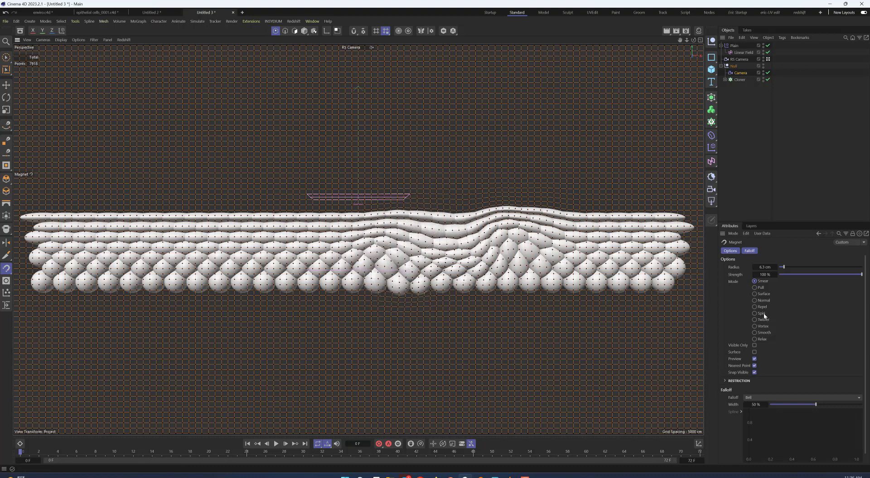
left_click(764, 314)
middle_click_drag(582, 259, 589, 257)
left_click_drag(589, 247, 592, 251)
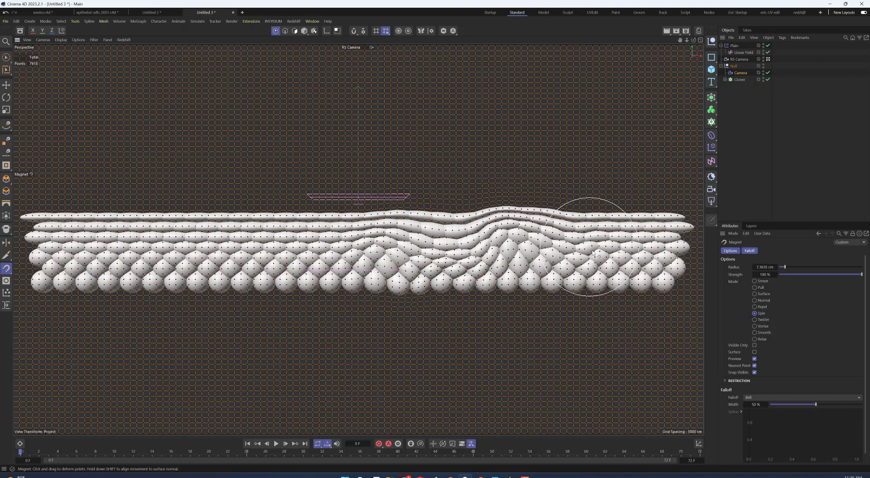
middle_click_drag(593, 237, 615, 238)
mouse_move(593, 232)
left_mouse_down()
mouse_move(624, 227)
mouse_move(630, 253)
left_mouse_up()
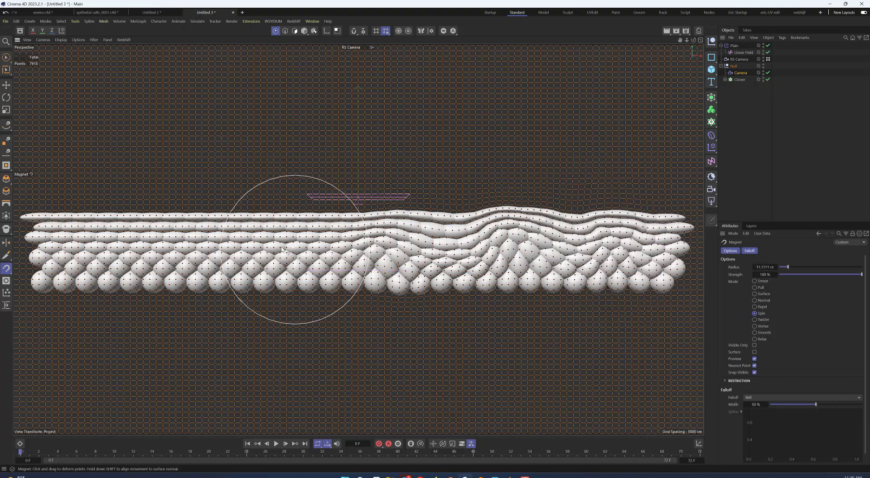
left_click_drag(233, 247, 276, 245)
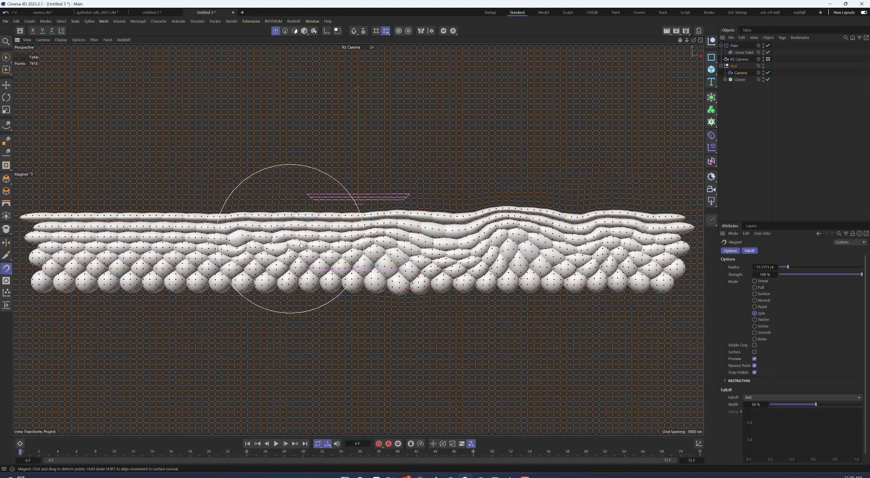
Return the Magnet to Smear mode and push the left half and lower edge of the cell layers into uneven waves
left_click(762, 333)
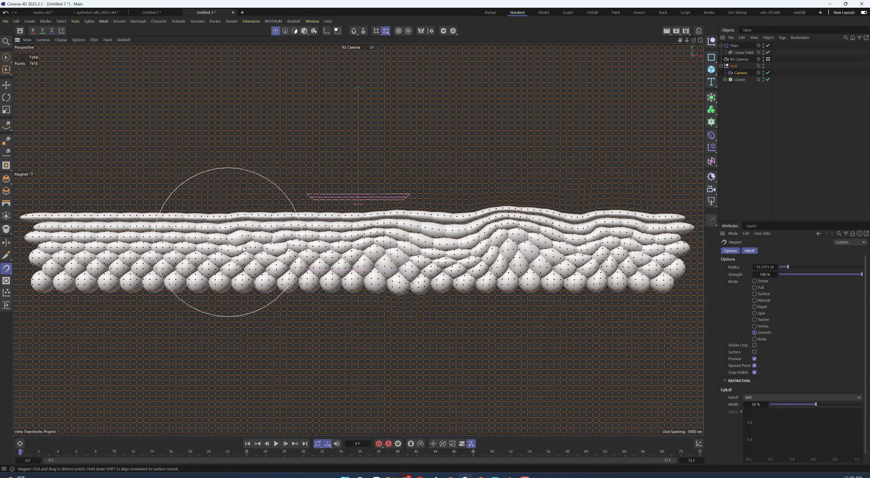
left_click(763, 281)
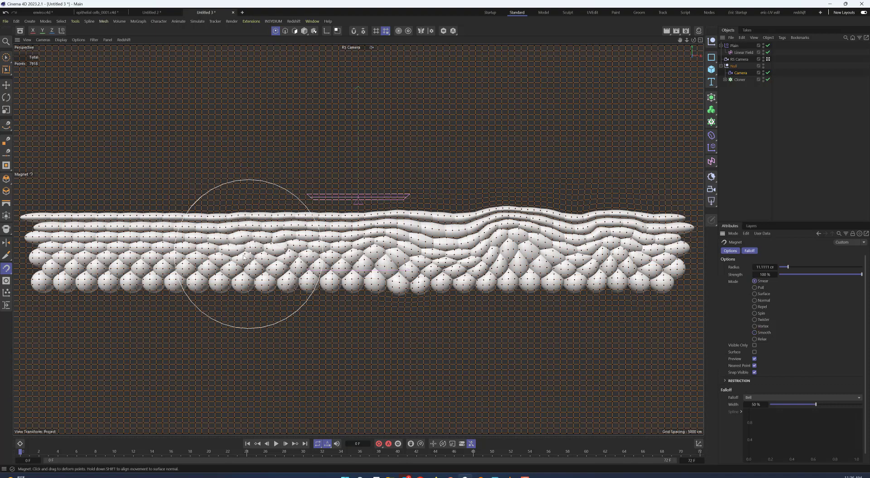
mouse_move(256, 286)
left_mouse_down()
mouse_move(252, 230)
mouse_move(308, 243)
mouse_move(121, 233)
mouse_move(77, 270)
mouse_move(64, 241)
left_mouse_up()
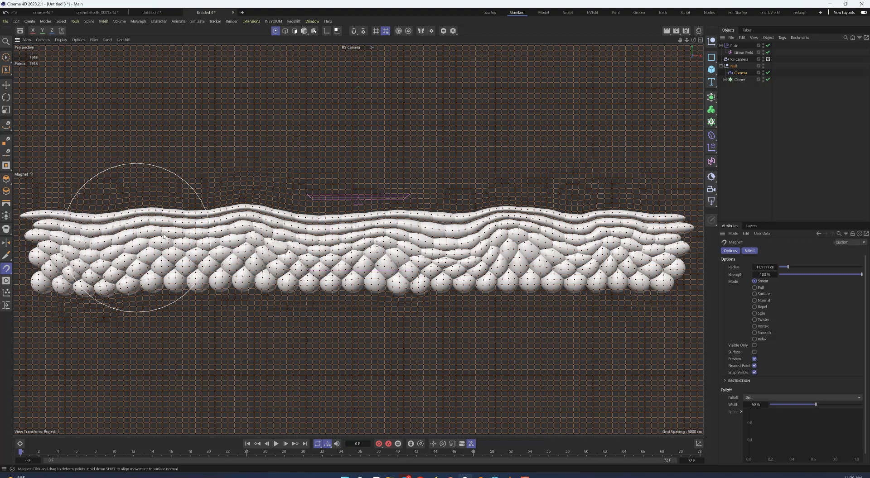
mouse_move(255, 284)
left_mouse_down()
mouse_move(323, 312)
mouse_move(473, 270)
mouse_move(480, 292)
mouse_move(444, 292)
mouse_move(397, 270)
left_mouse_up()
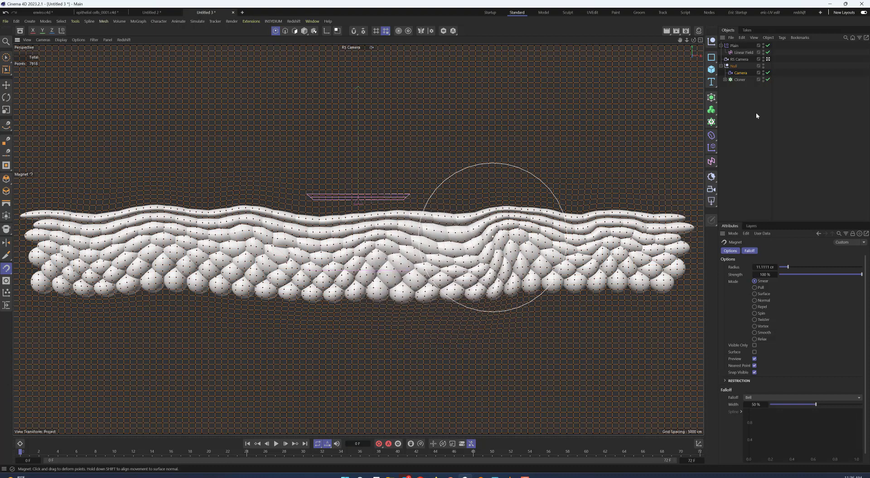
Leave the RS Camera view and examine the deformed cell layers from several angles, testing the Camera deformer's strength
left_click(768, 59)
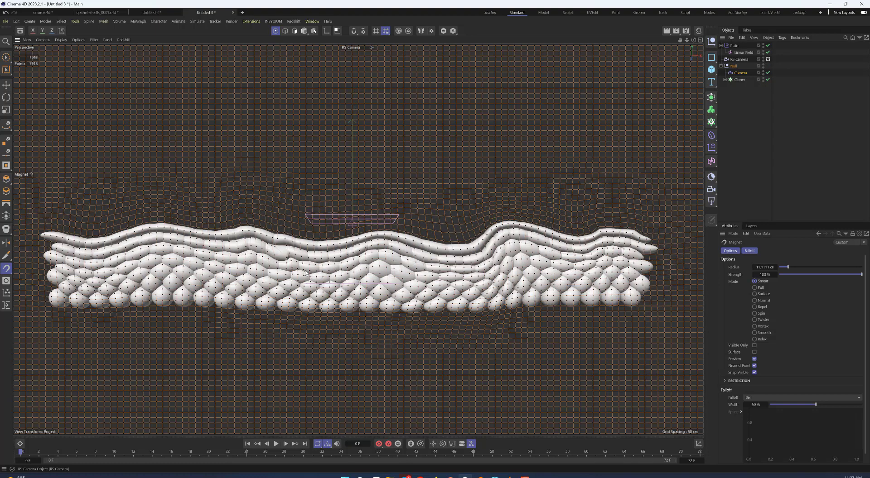
mouse_move(342, 274)
left_mouse_down("alt")
mouse_move(413, 291)
mouse_move(334, 286)
mouse_move(407, 290)
mouse_move(372, 289)
mouse_move(403, 280)
left_mouse_up("alt")
middle_click_drag(402, 280, 401, 308, "alt")
right_click_drag(402, 308, 421, 290, "alt")
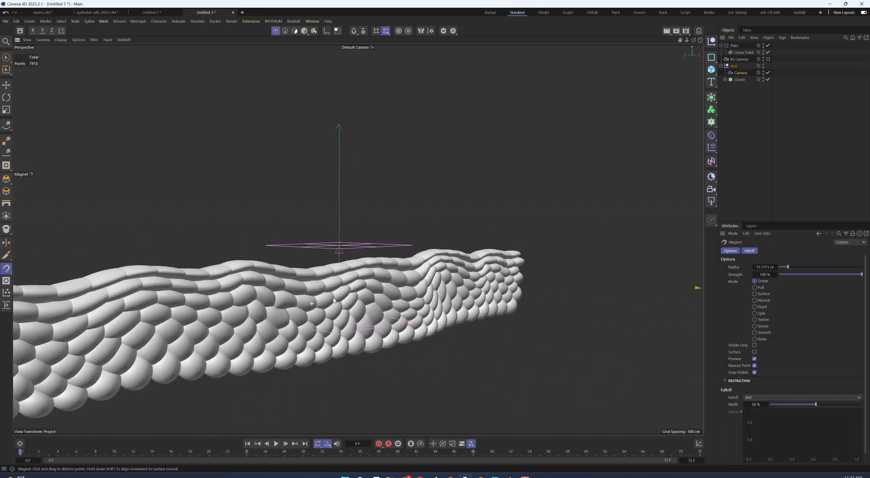
left_click(741, 73)
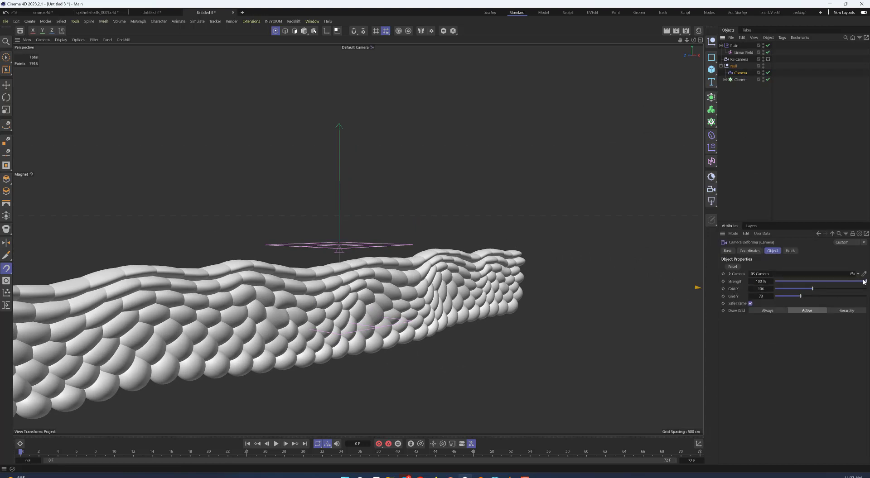
mouse_move(864, 282)
left_mouse_down()
mouse_move(772, 283)
mouse_move(865, 281)
left_mouse_up()
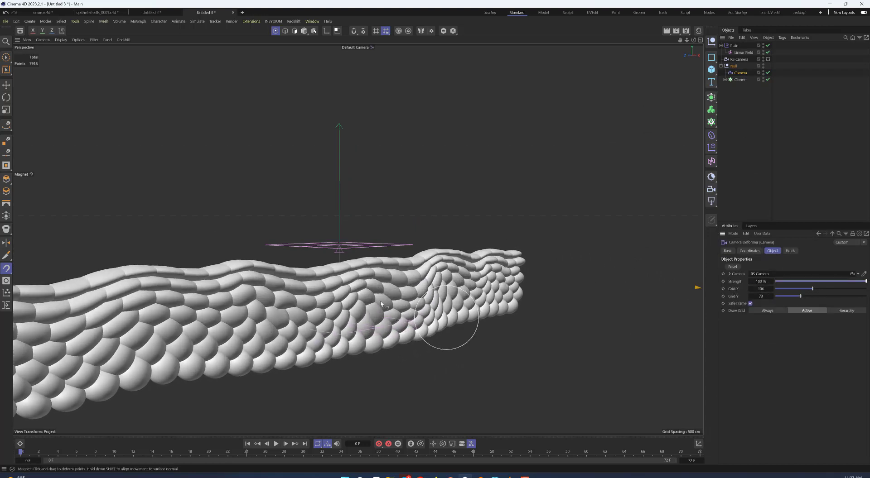
left_click_drag(379, 304, 317, 313, "alt")
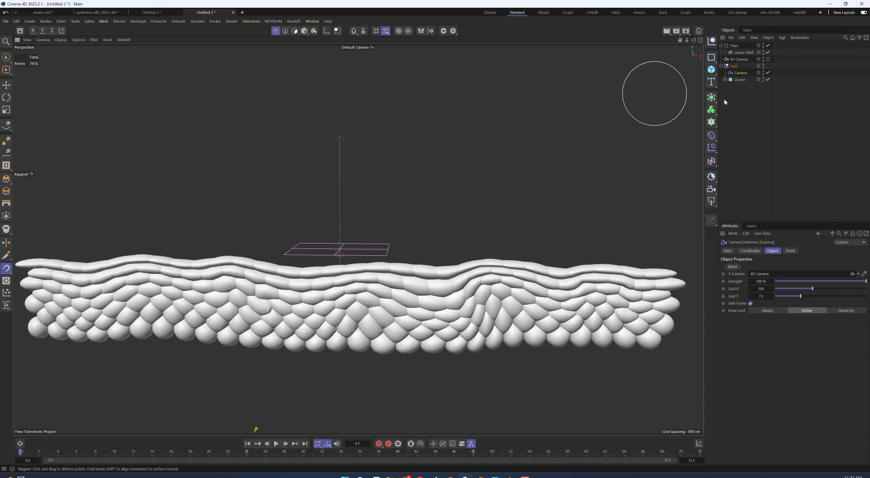
Add a plane, take it out of the null to just above it in the hierarchy, and move it above and behind the cells
left_click(711, 69)
left_click(735, 93)
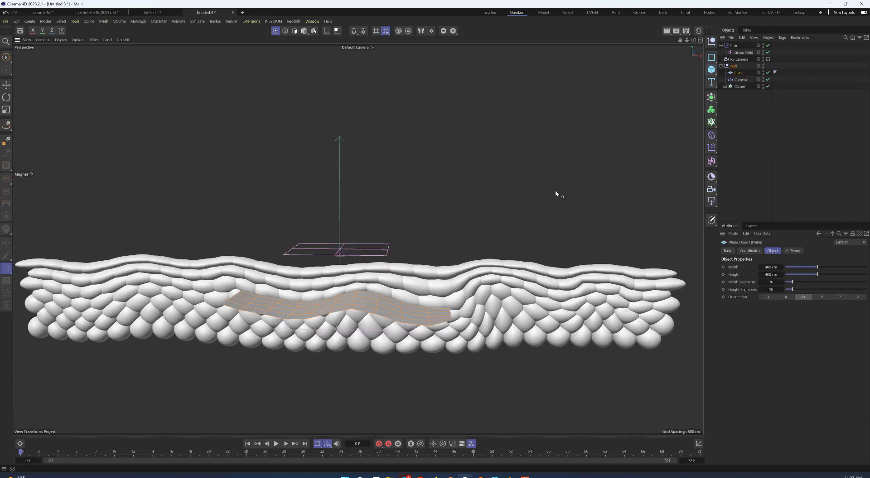
left_click_drag(356, 285, 480, 208, "alt")
left_click_drag(738, 73, 736, 63)
left_click_drag(471, 269, 509, 233, "alt")
key("e")
left_click_drag(424, 271, 381, 273, "alt")
In Model mode, widen the plane to about 1375.5 cm and set its width segments to 64
left_click(304, 31)
left_click_drag(461, 257, 715, 280)
left_click(734, 66)
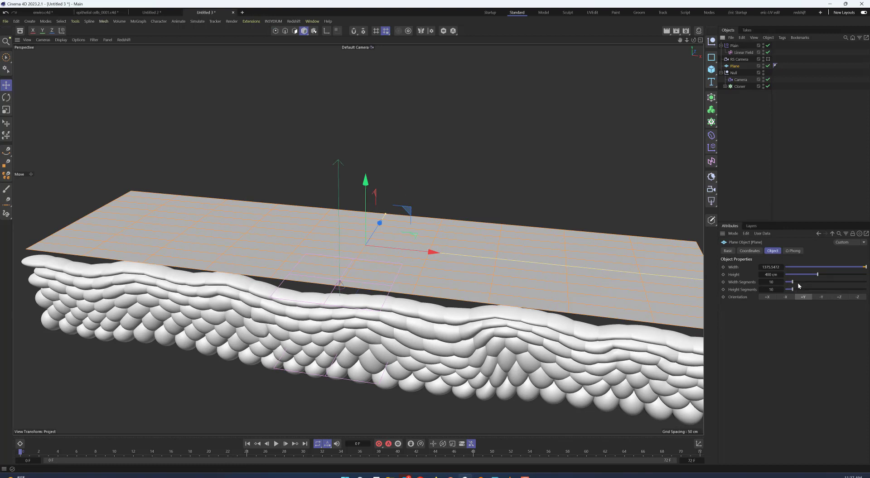
left_click_drag(797, 282, 840, 282)
Nest the plane in the null between the Camera deformer and the cloner, and lower it to the top of the cell layers
left_click_drag(739, 86, 736, 83)
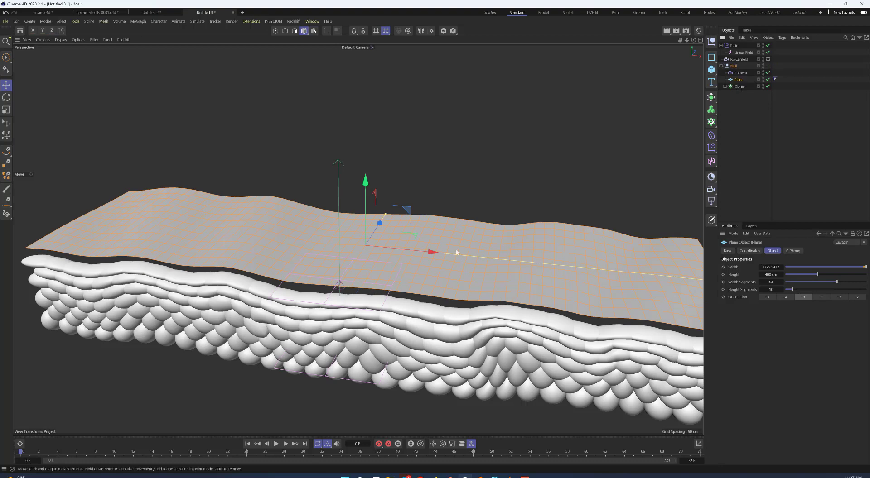
left_click_drag(396, 276, 410, 245, "alt")
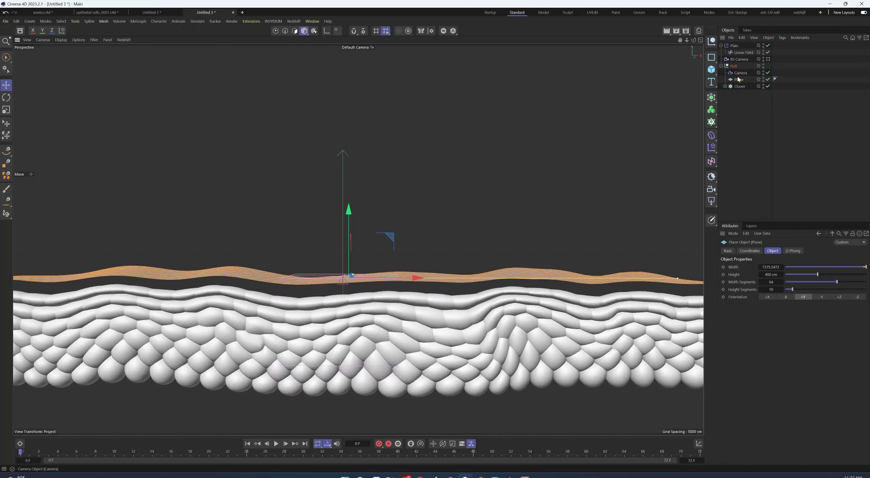
mouse_move(346, 216)
left_mouse_down()
mouse_move(354, 289)
mouse_move(453, 272)
mouse_move(673, 208)
left_mouse_up()
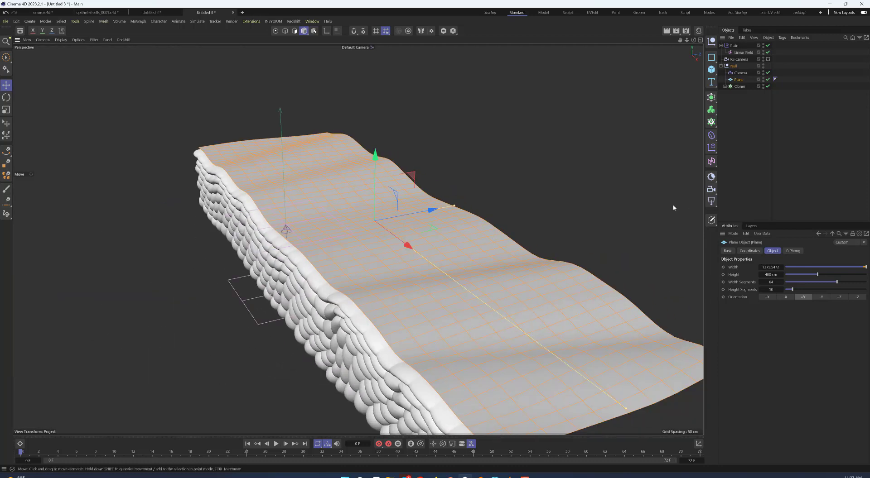
Inspect the plane's waves behind the cells and add a Linear Field to the Camera deformer
left_click(740, 73)
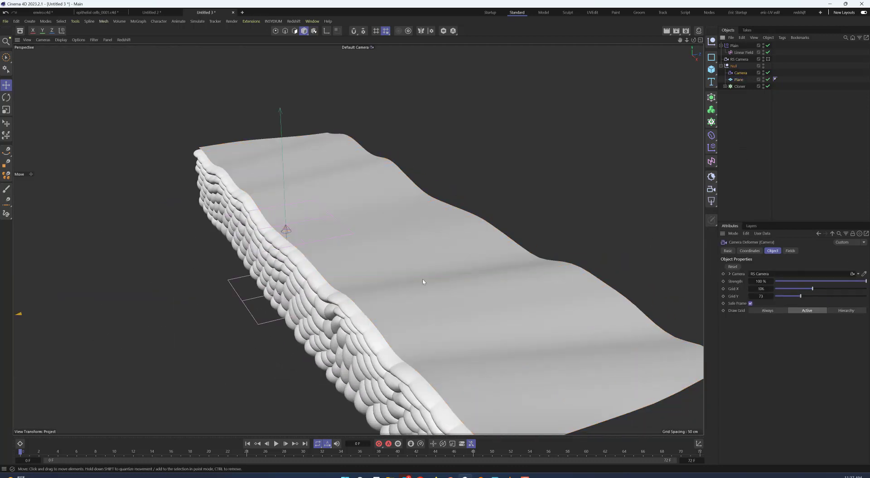
mouse_move(422, 279)
left_mouse_down("alt")
mouse_move(464, 273)
mouse_move(439, 256)
left_mouse_up("alt")
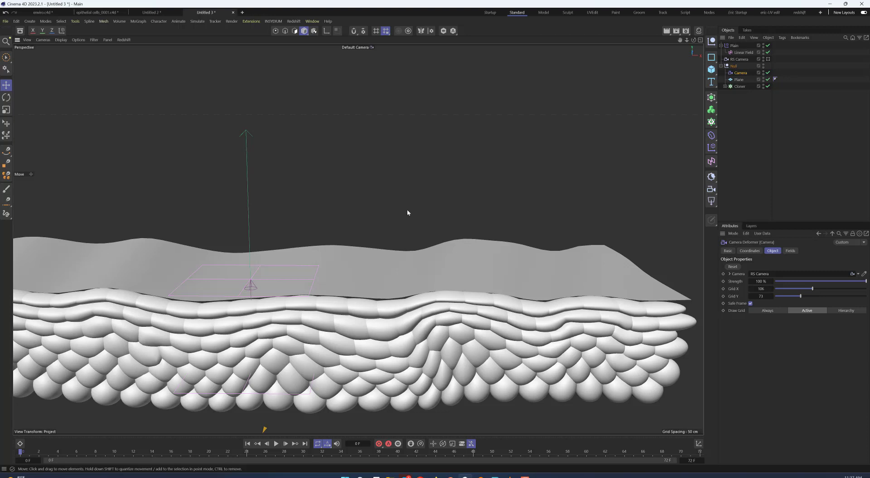
mouse_move(405, 274)
left_mouse_down("alt")
mouse_move(290, 271)
mouse_move(348, 299)
left_mouse_up("alt")
left_click_drag(296, 223, 340, 224, "alt")
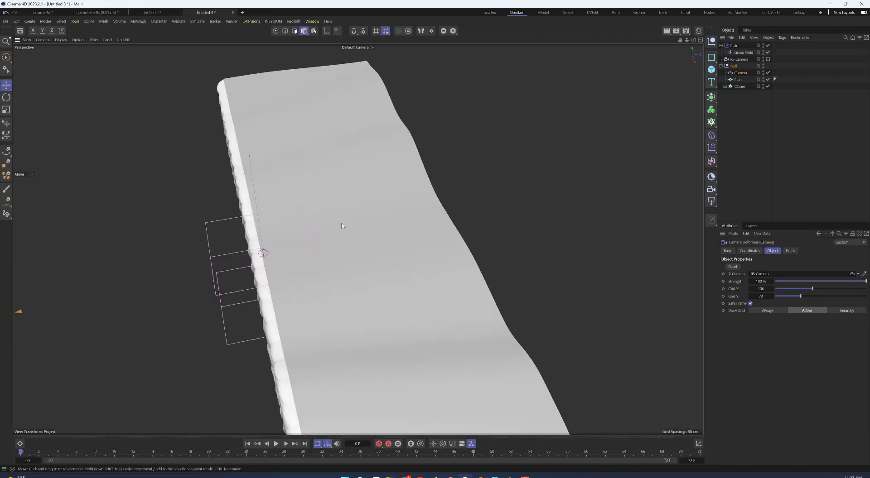
left_click(791, 251)
left_click(733, 318)
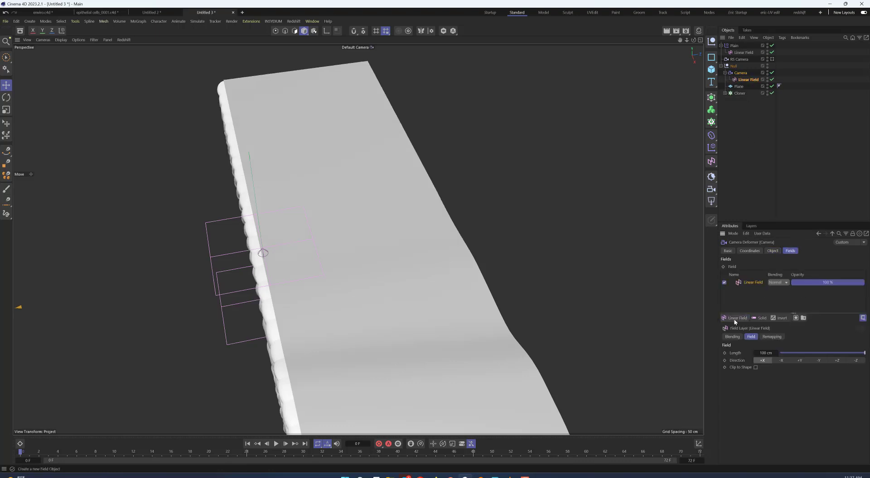
Move the Camera deformer's linear field onto the plane behind the cells and set its direction to -Z
right_click_drag(469, 324, 309, 307, "alt")
left_click_drag(318, 296, 238, 297, "alt")
left_click_drag(304, 333, 309, 332, "alt")
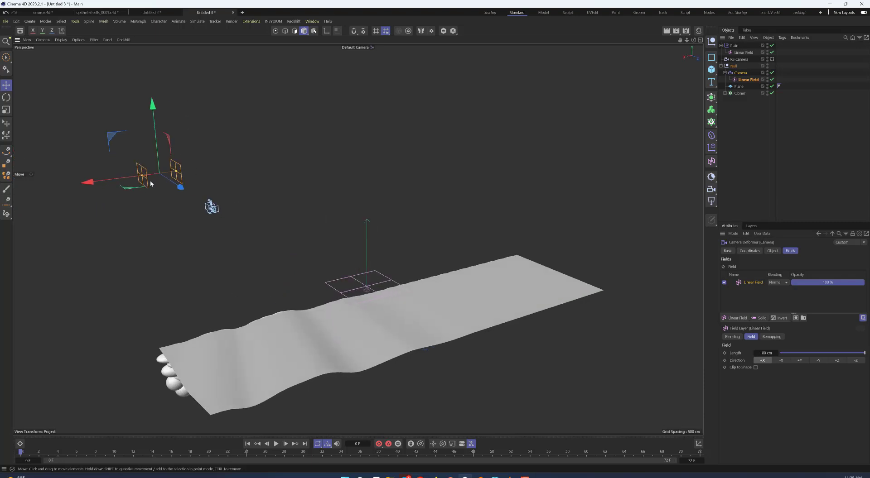
left_click_drag(434, 323, 466, 355)
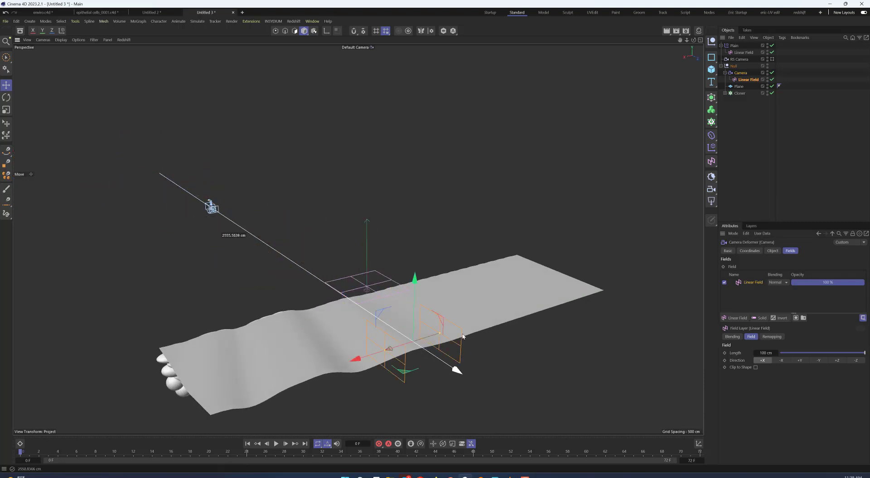
left_click(855, 360)
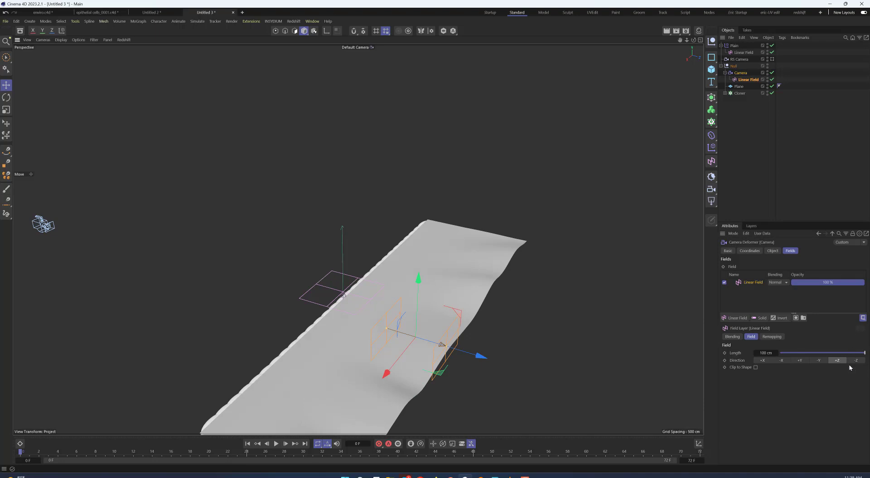
scroll(391, 327, "up", 3)
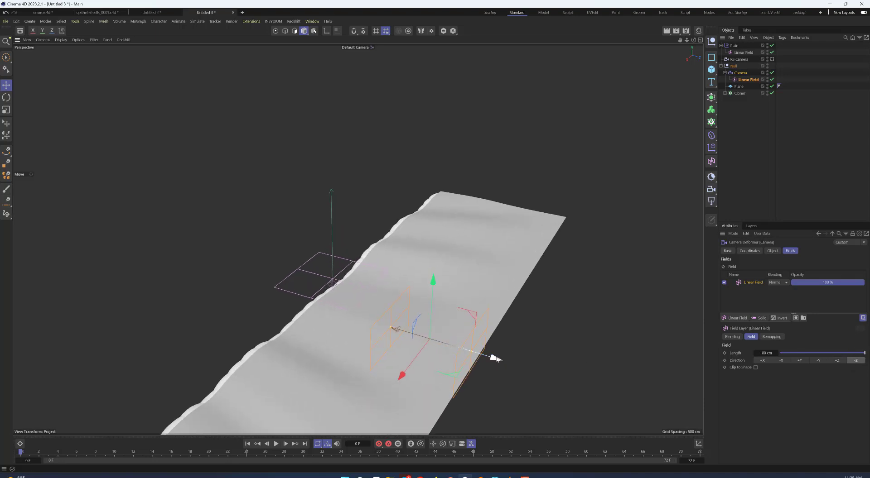
Shorten the linear field to about 69.6 cm and check the deformation's falloff across the plane from several angles
left_click_drag(472, 347, 397, 365, "alt")
left_click_drag(319, 358, 335, 194, "alt")
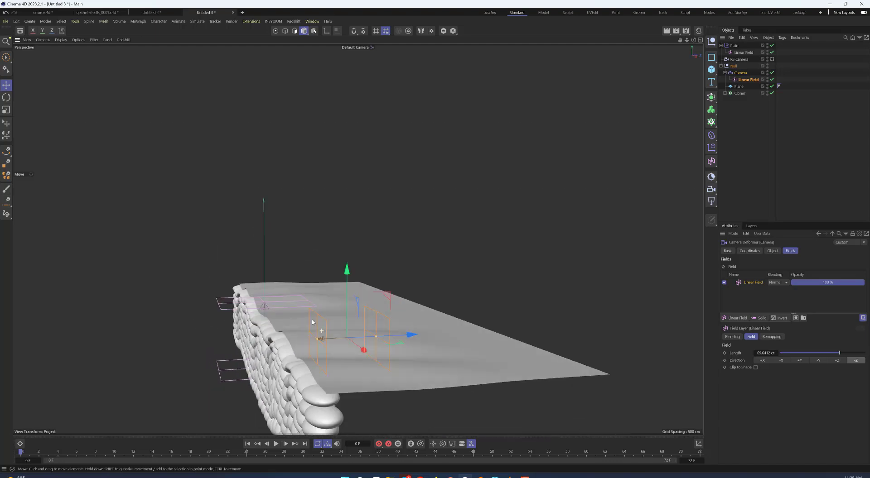
left_click_drag(312, 322, 294, 315, "alt")
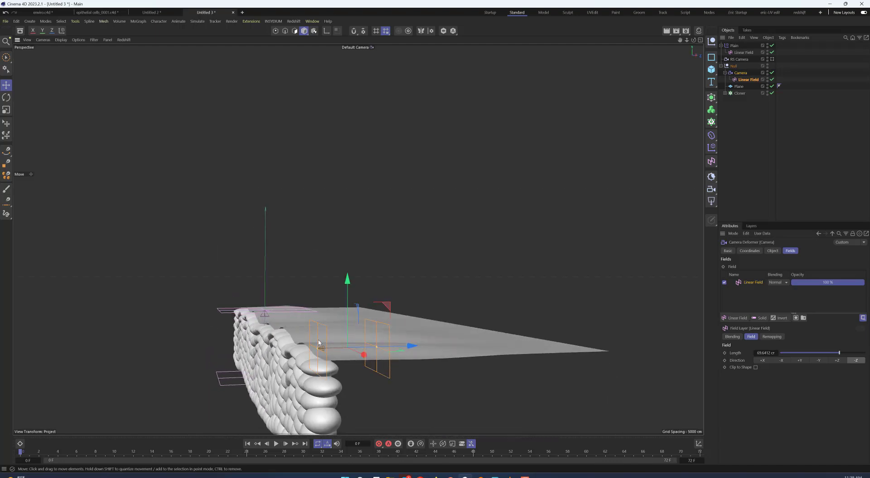
left_click_drag(319, 343, 310, 351, "alt")
left_click_drag(511, 275, 490, 271, "alt")
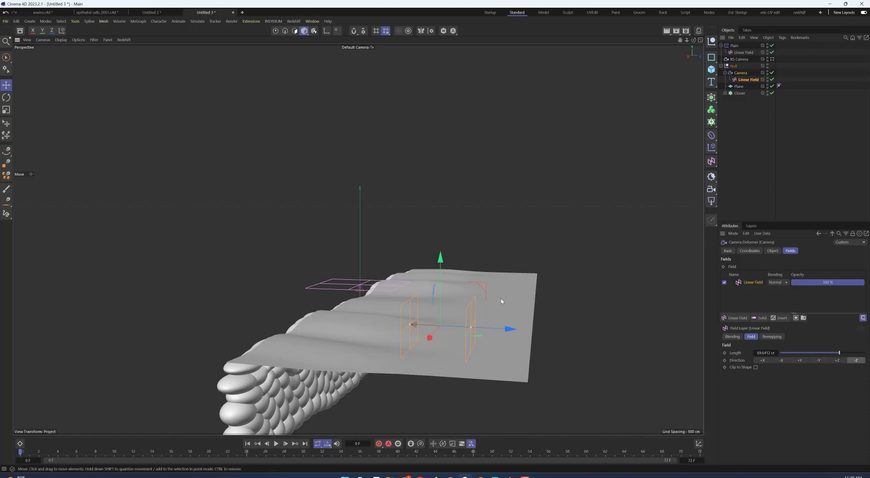
mouse_move(478, 328)
left_mouse_down("alt")
mouse_move(485, 317)
mouse_move(479, 327)
left_mouse_up("alt")
right_click_drag(479, 328, 412, 344, "alt")
left_click_drag(412, 346, 418, 313, "alt")
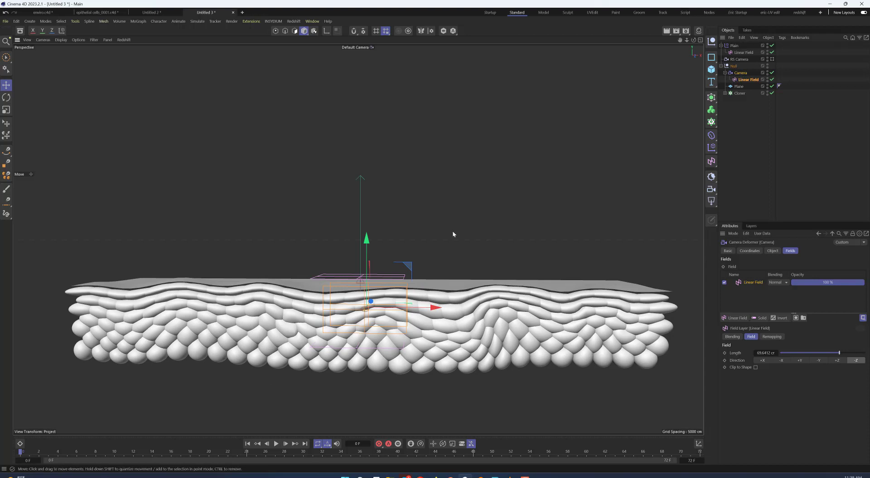
Switch to the Untitled 2 project containing the epithelial cells setup
left_click(152, 13)
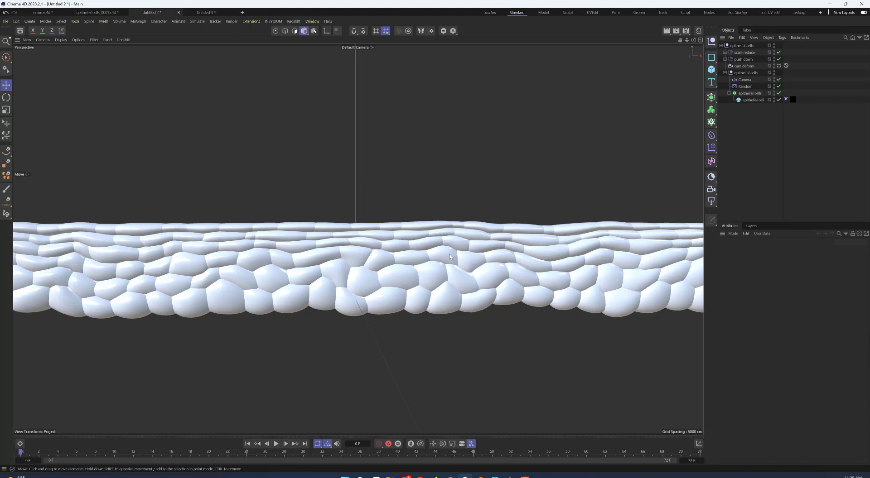